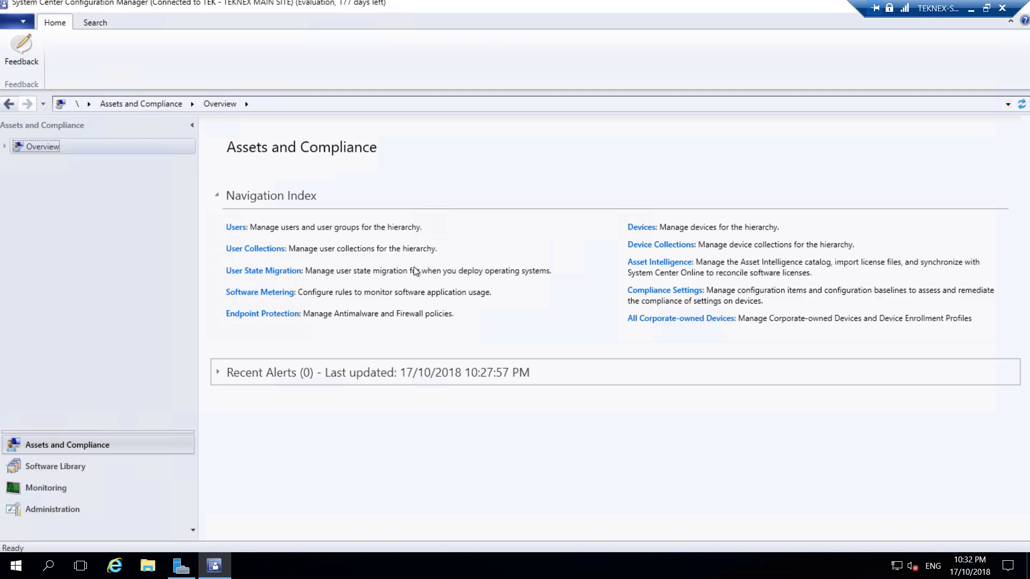
Check the local server's properties in Server Manager and return to the Configuration Manager console.
click(183, 569)
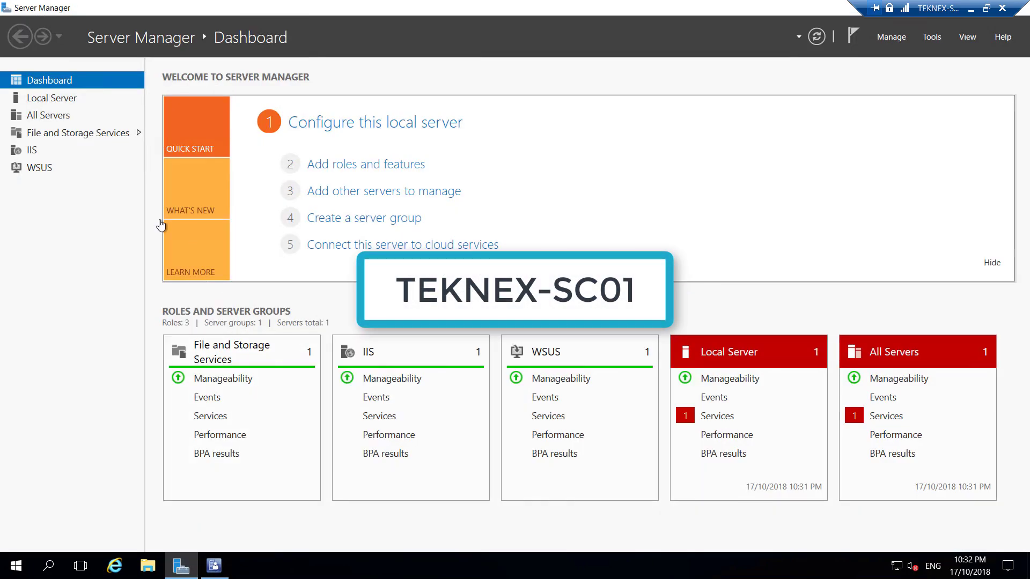
click(63, 99)
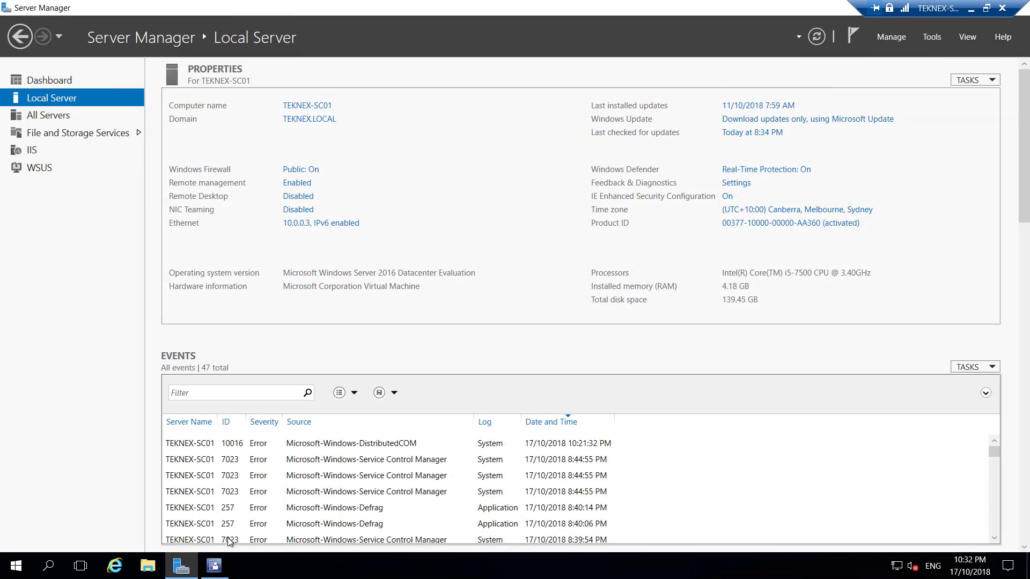
click(215, 569)
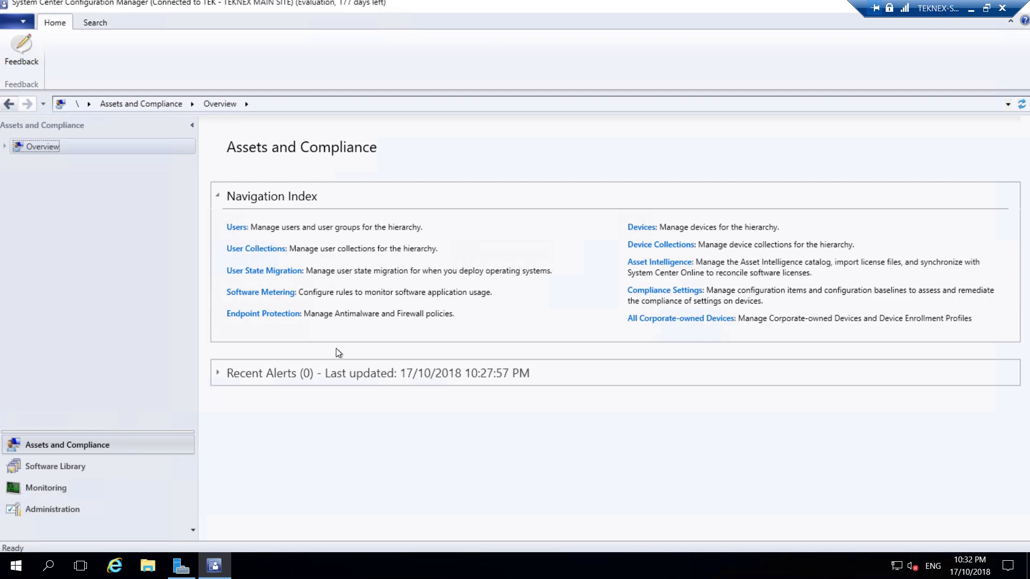
Review the 1802 hotfix and Configuration Manager 1806 entries under Updates and Servicing in Administration, including the actions available for 1806.
click(83, 510)
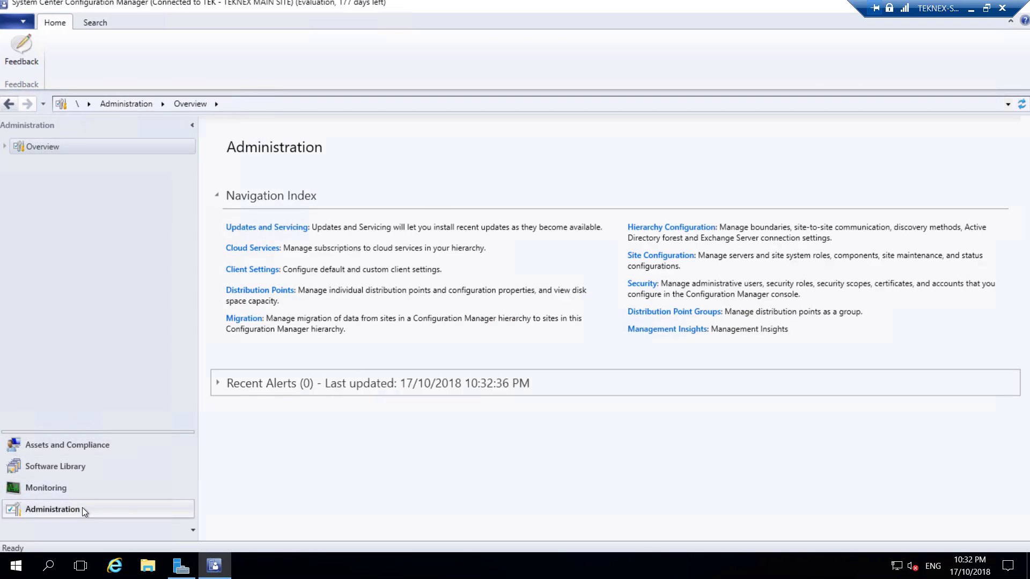
click(5, 146)
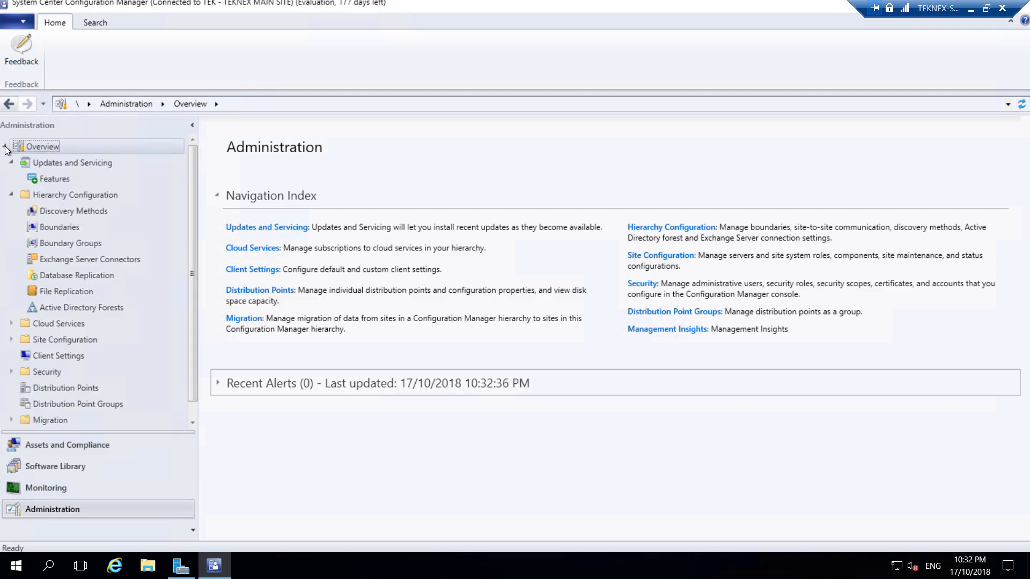
click(57, 161)
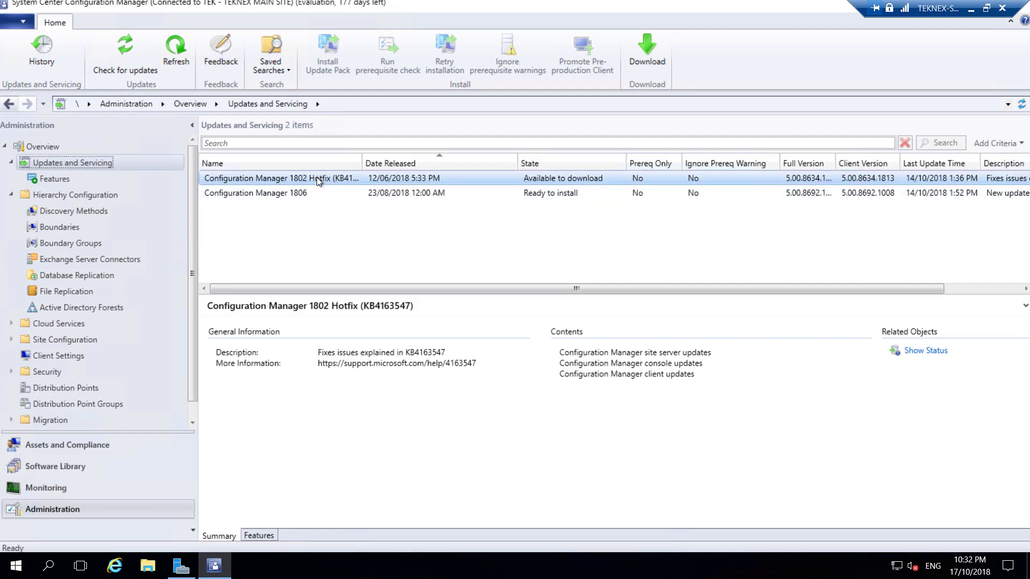
click(313, 195)
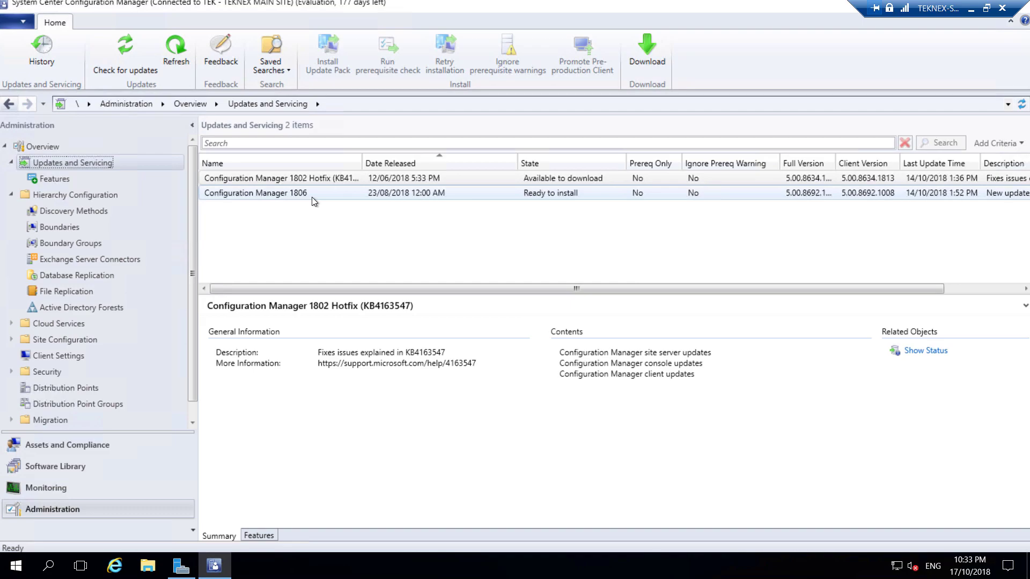
click(549, 192)
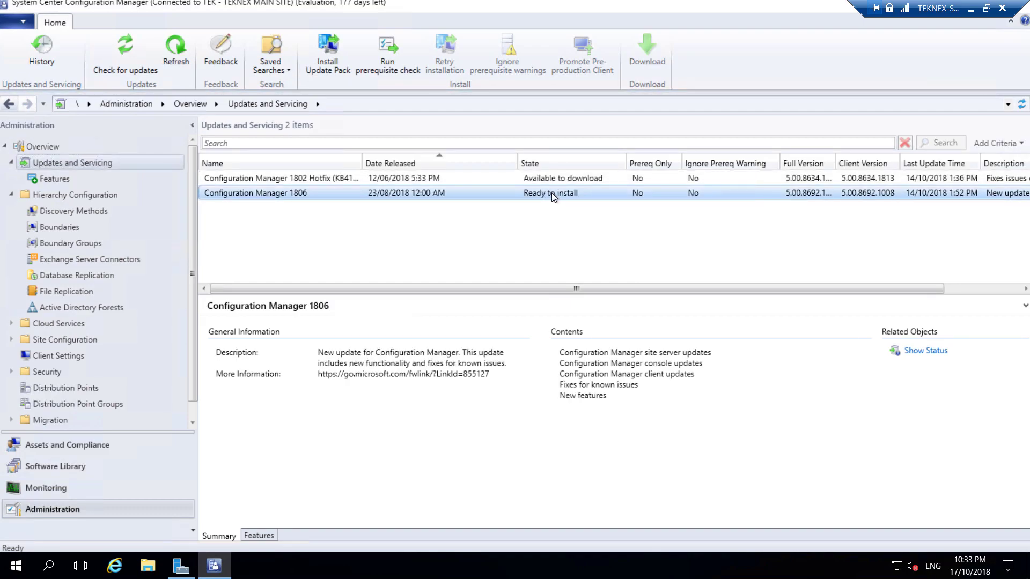
right_click(552, 192)
click(452, 238)
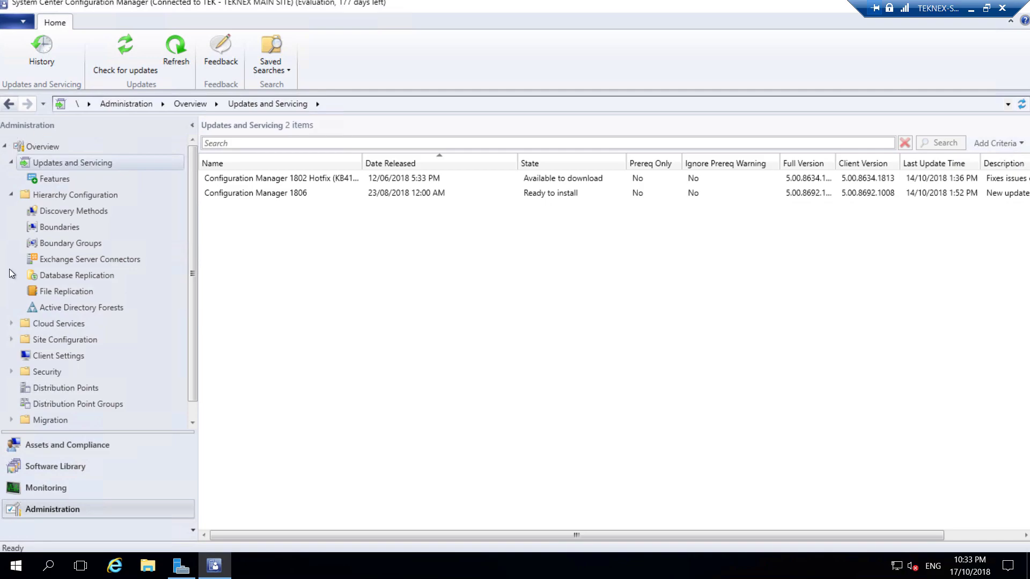
Look over the Assets and Compliance nodes and the Applications list under Application Management in the Software Library.
click(56, 445)
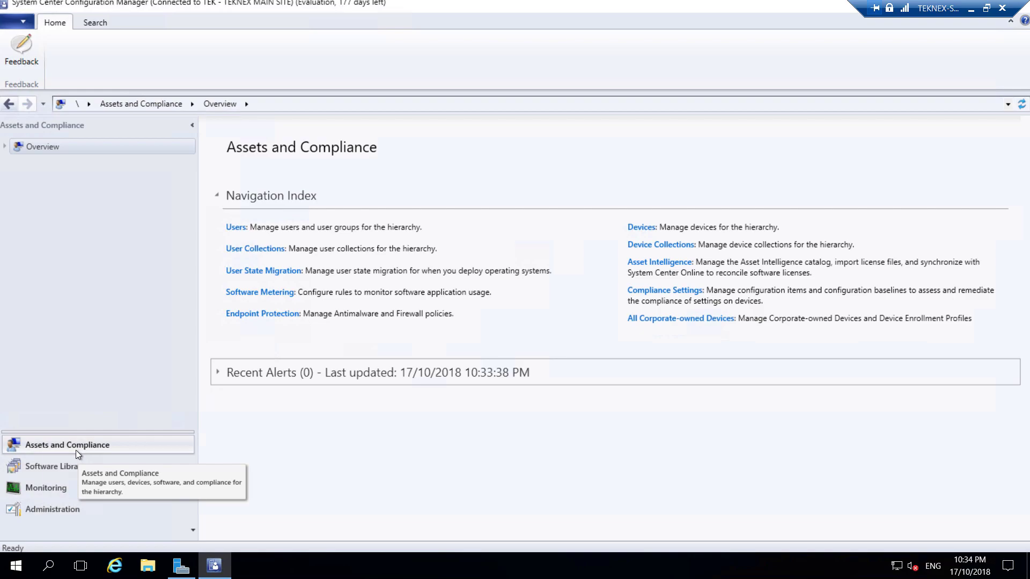
click(5, 147)
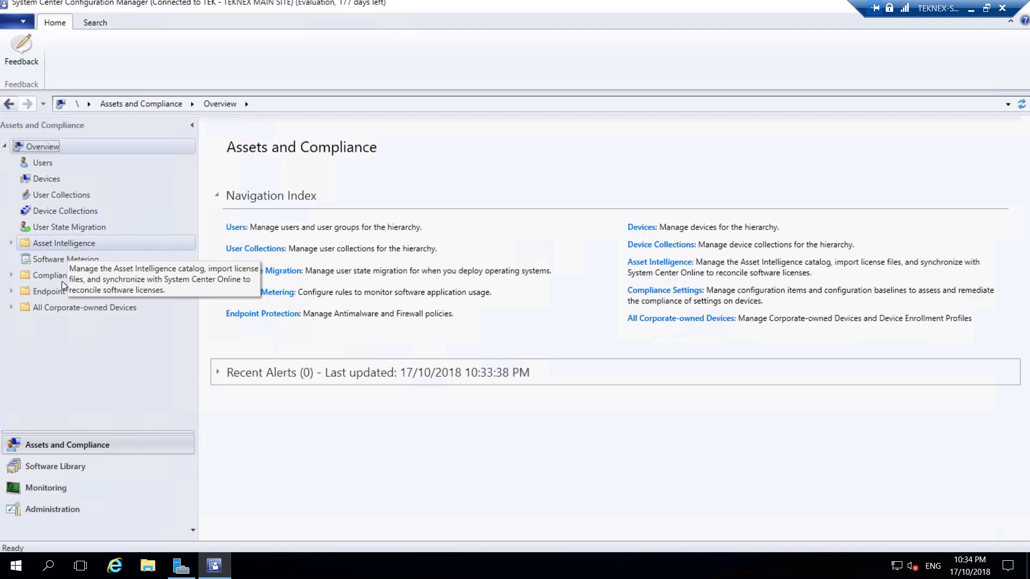
click(82, 464)
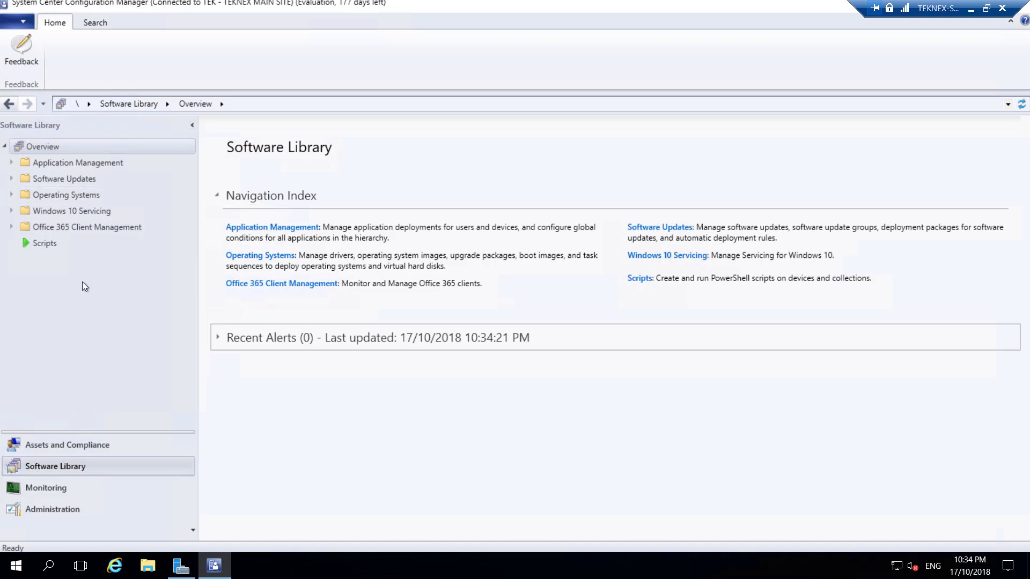
click(11, 163)
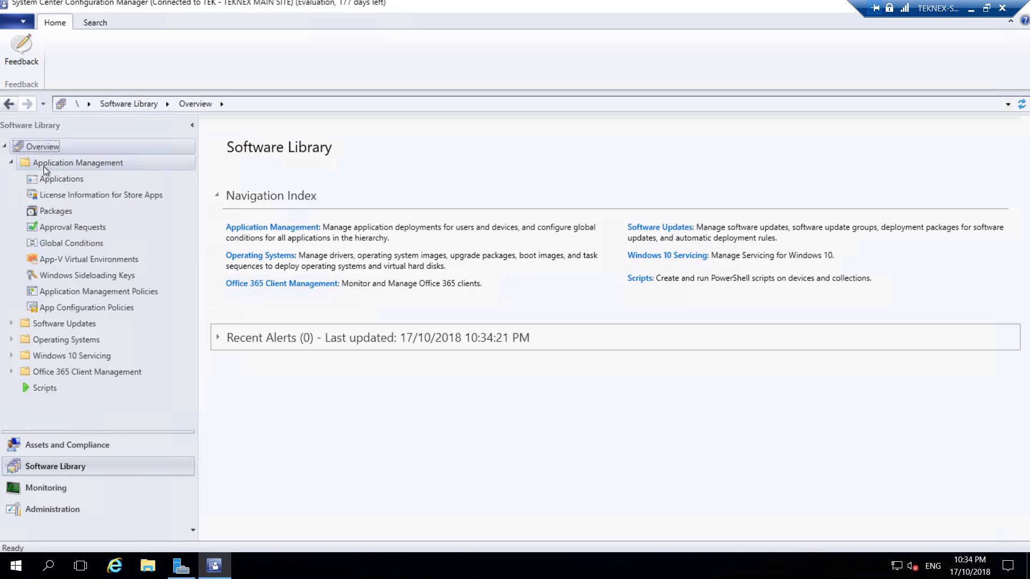
click(60, 179)
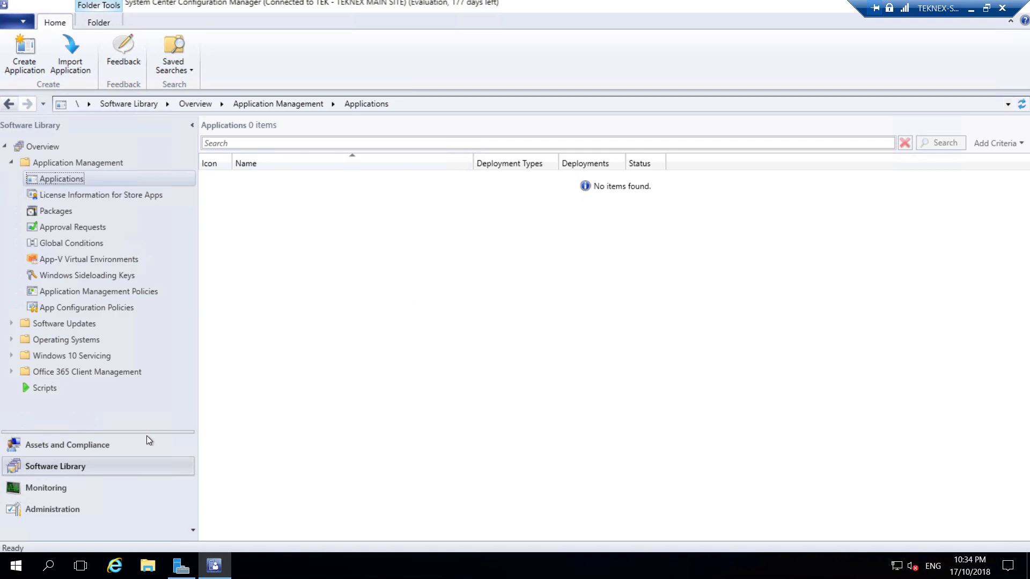
Review the Site Status list under System Status in the Monitoring workspace, and collapse System Status.
click(79, 490)
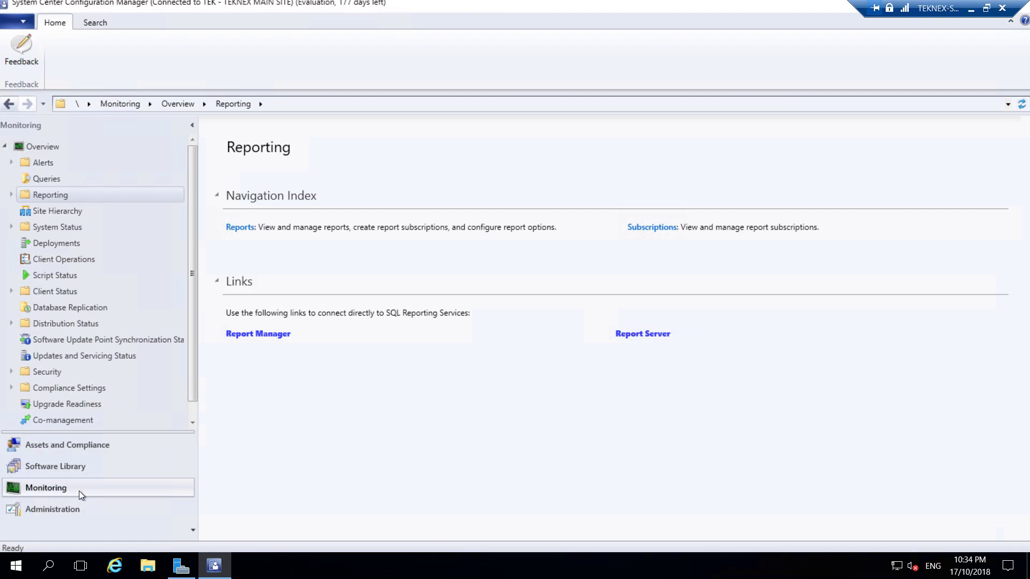
click(43, 146)
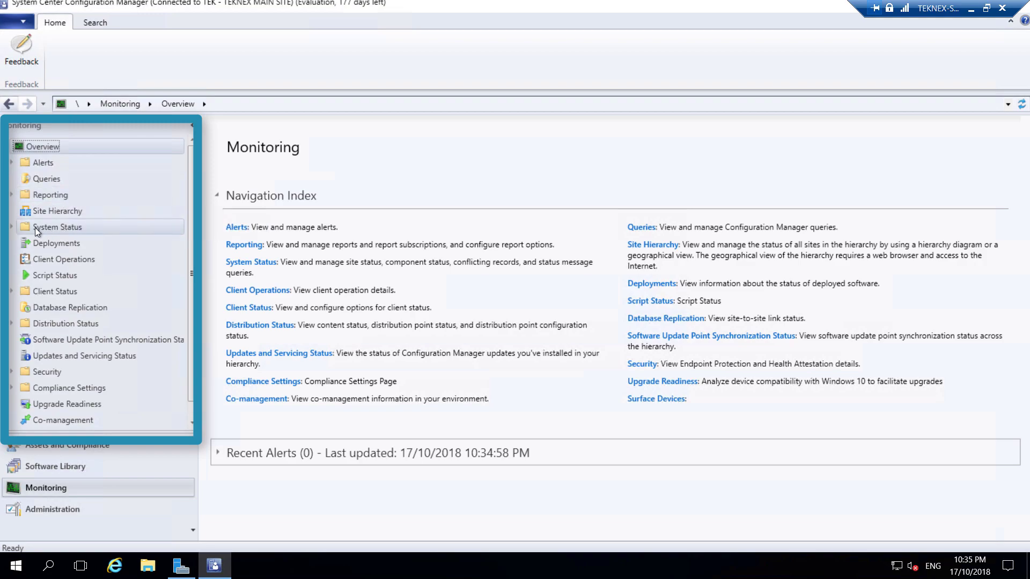
click(15, 227)
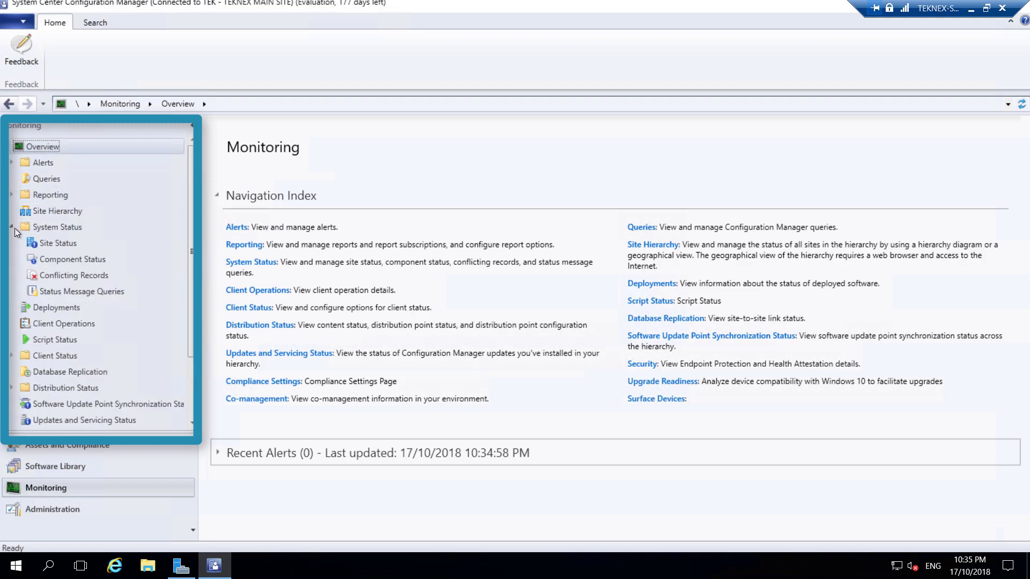
click(44, 242)
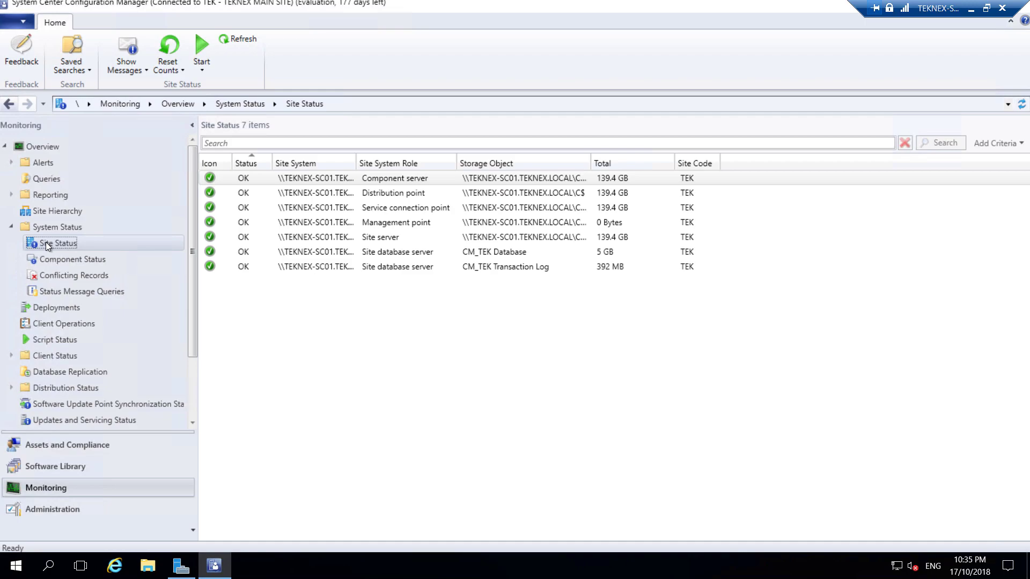
click(12, 230)
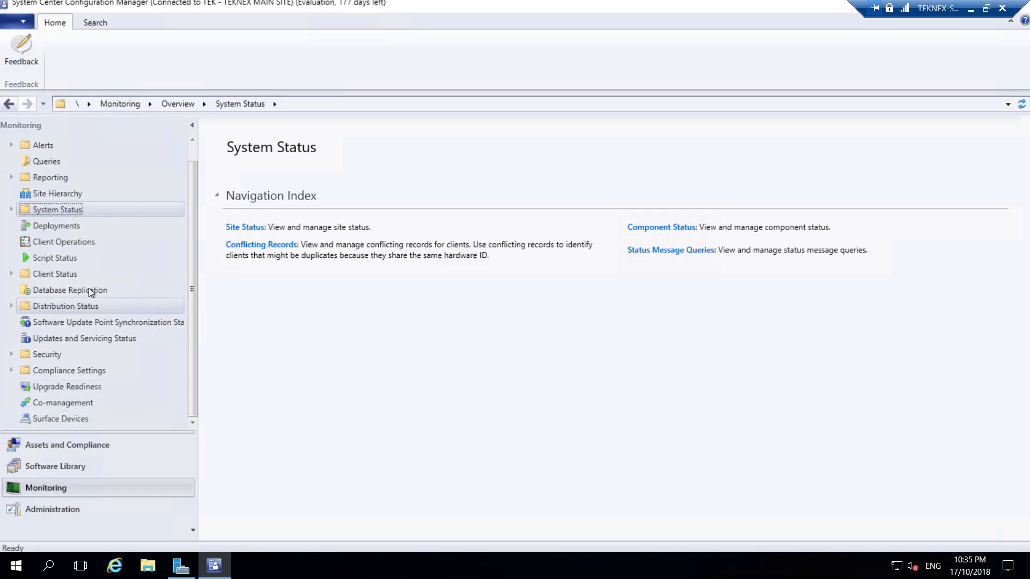
View the Reporting overview and its Reports list in Monitoring, and collapse the Reporting folder.
click(12, 178)
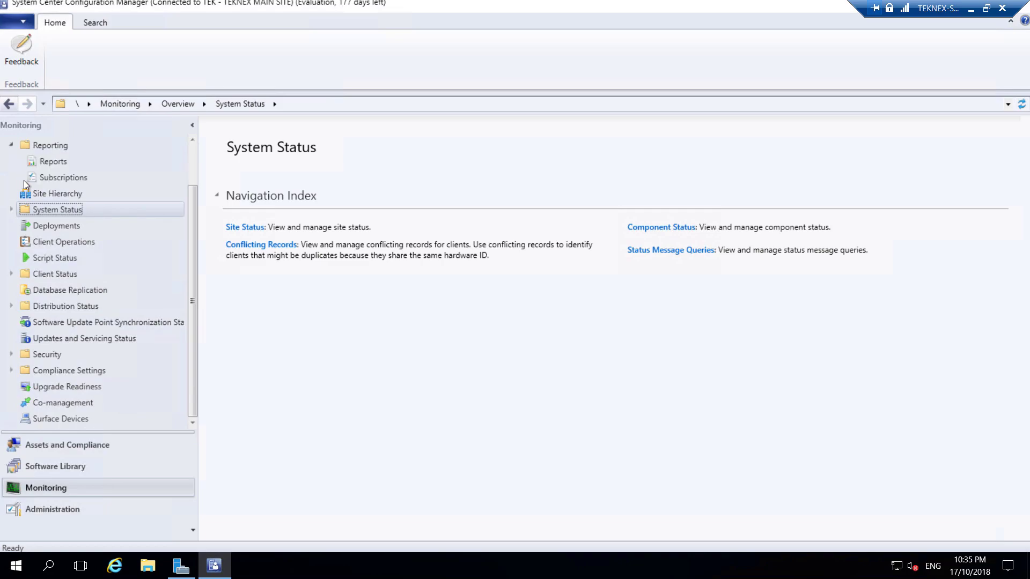
click(41, 147)
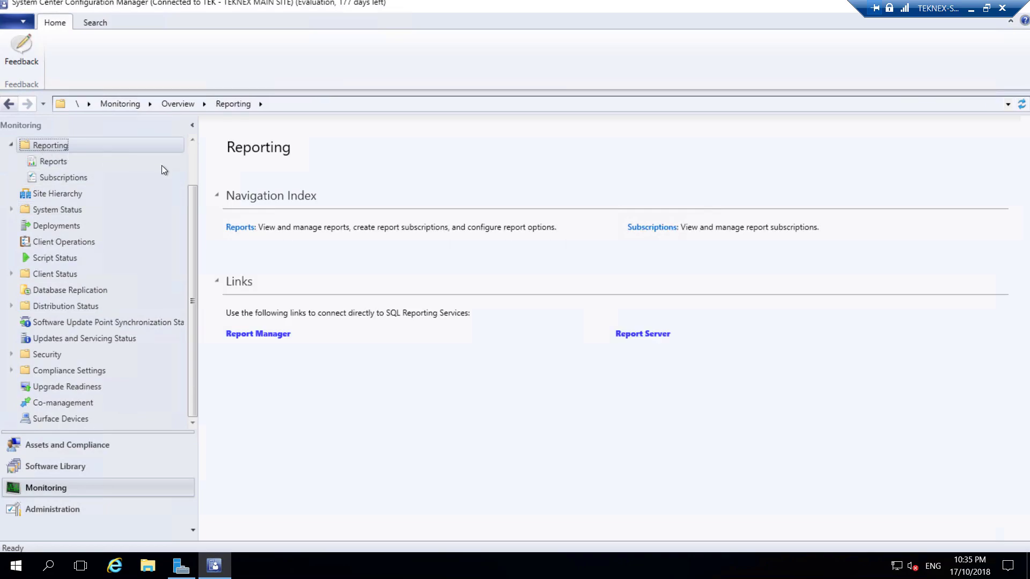
click(54, 161)
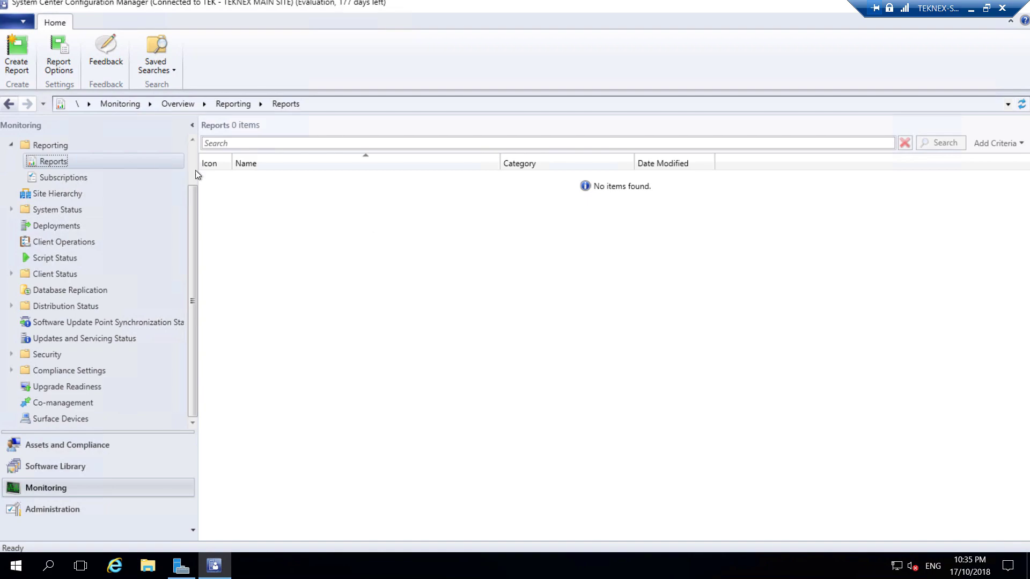
click(11, 145)
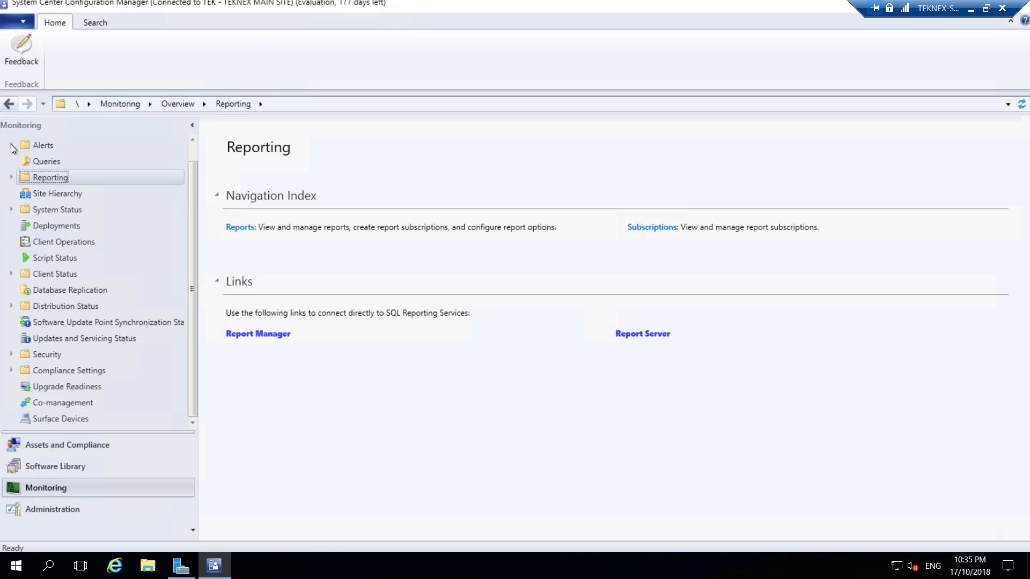
View the TEKNEX MAIN SITE entry in the Sites list under Site Configuration in the Administration workspace.
click(54, 516)
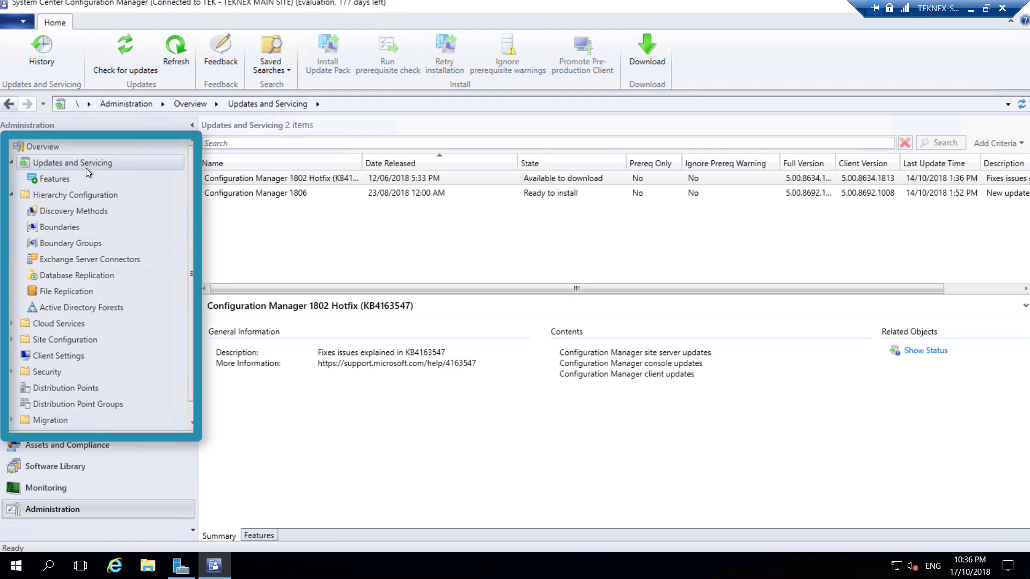
click(40, 146)
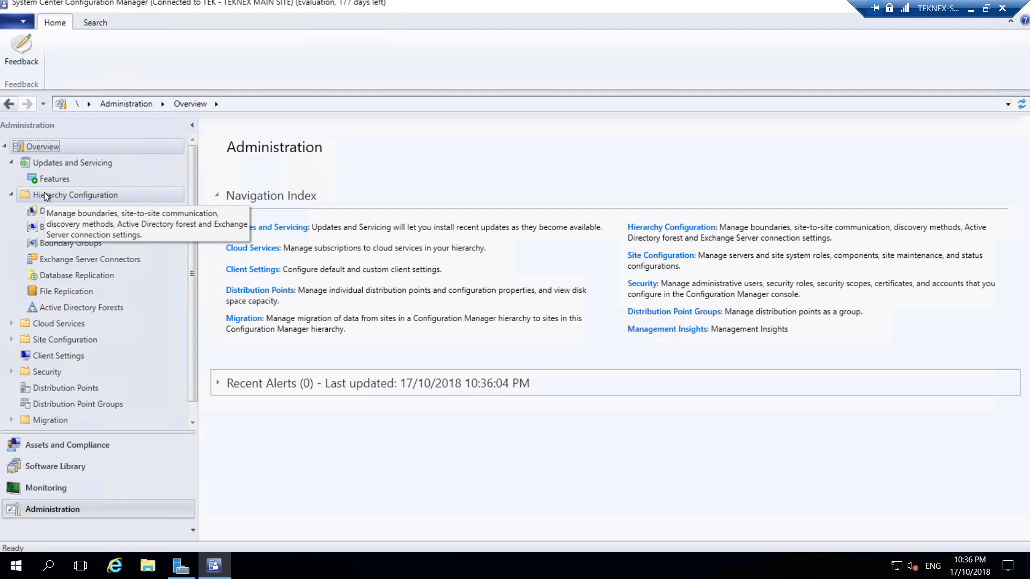
click(12, 195)
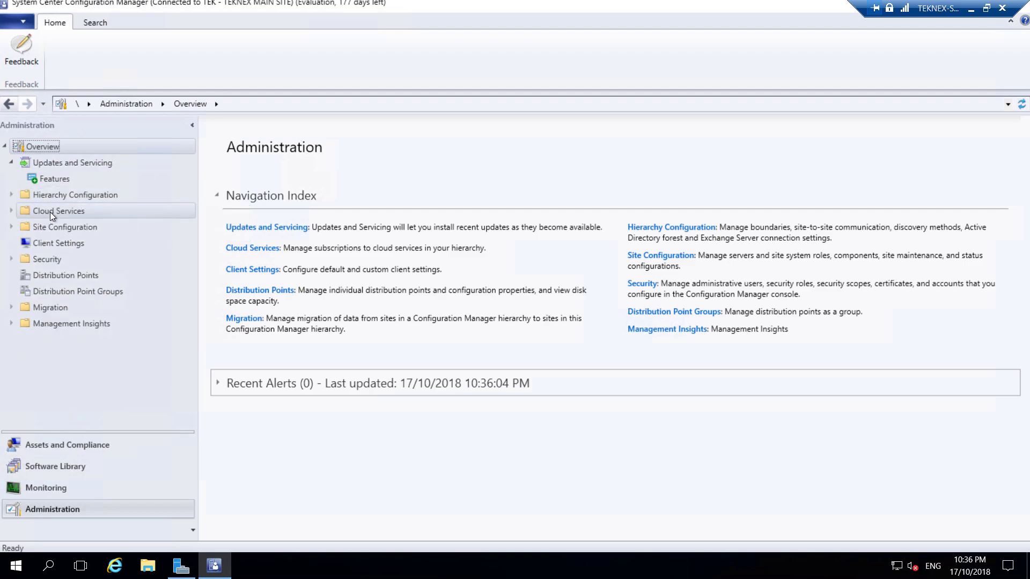
click(11, 228)
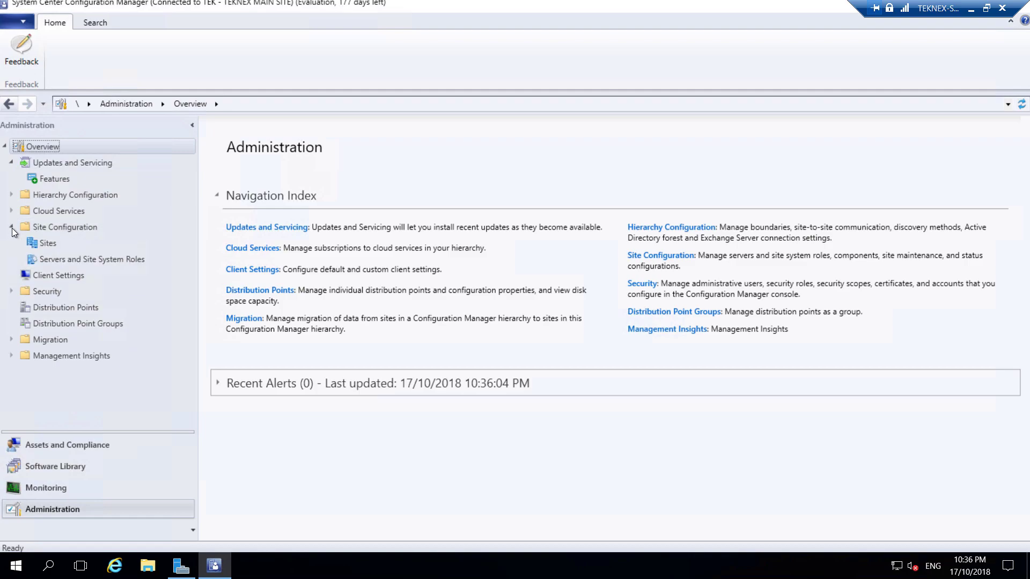
click(54, 243)
click(316, 182)
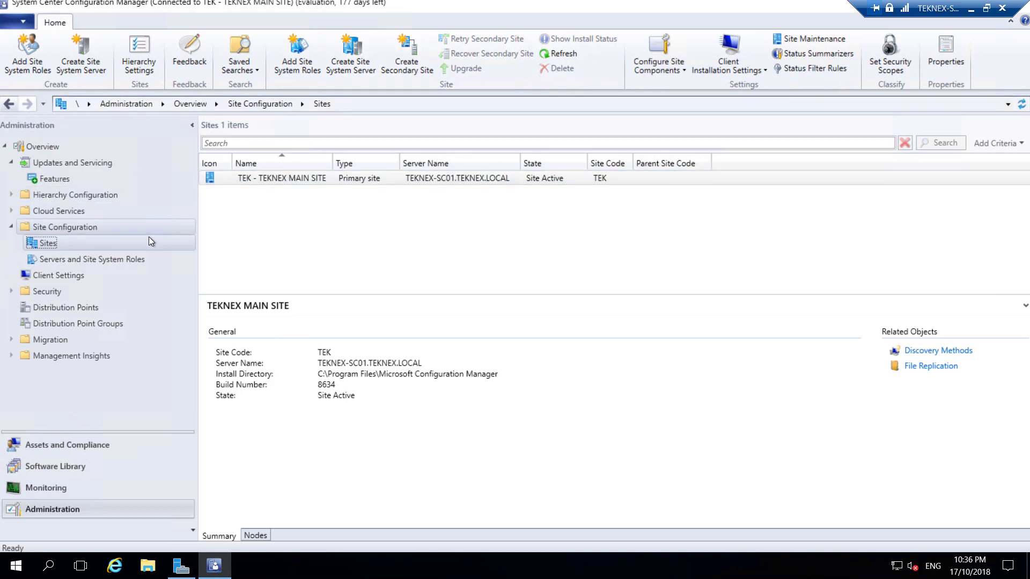
Step through adding site system roles to the TEKNEX-SC01 server as far as selecting Reporting services point, and cancel the wizard.
click(134, 259)
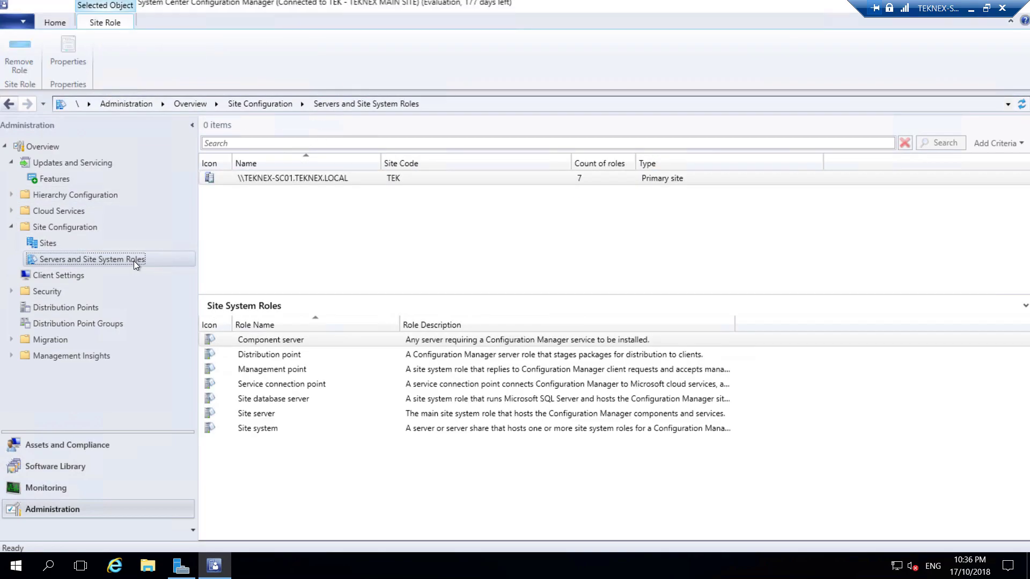
click(374, 178)
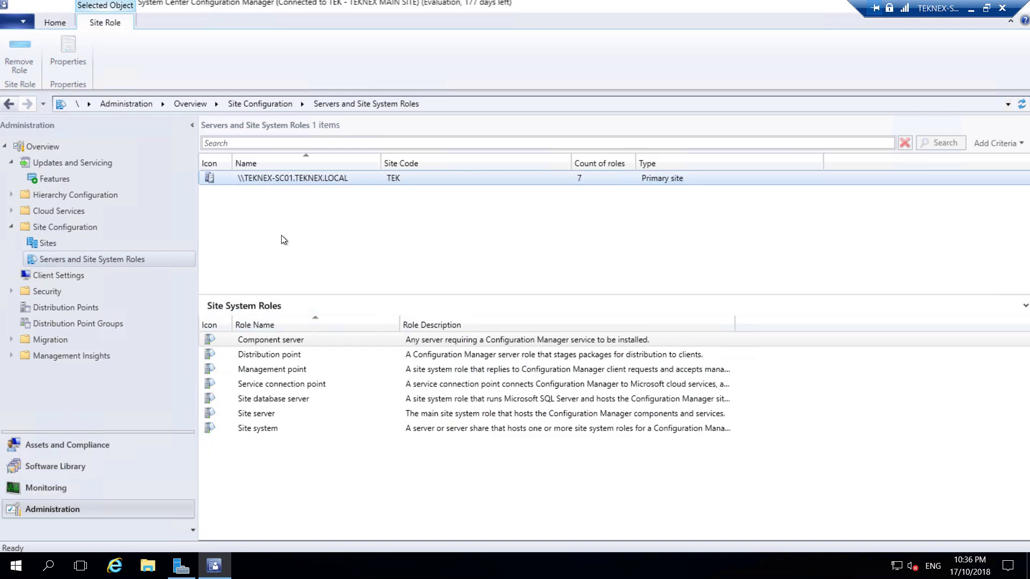
right_click(294, 180)
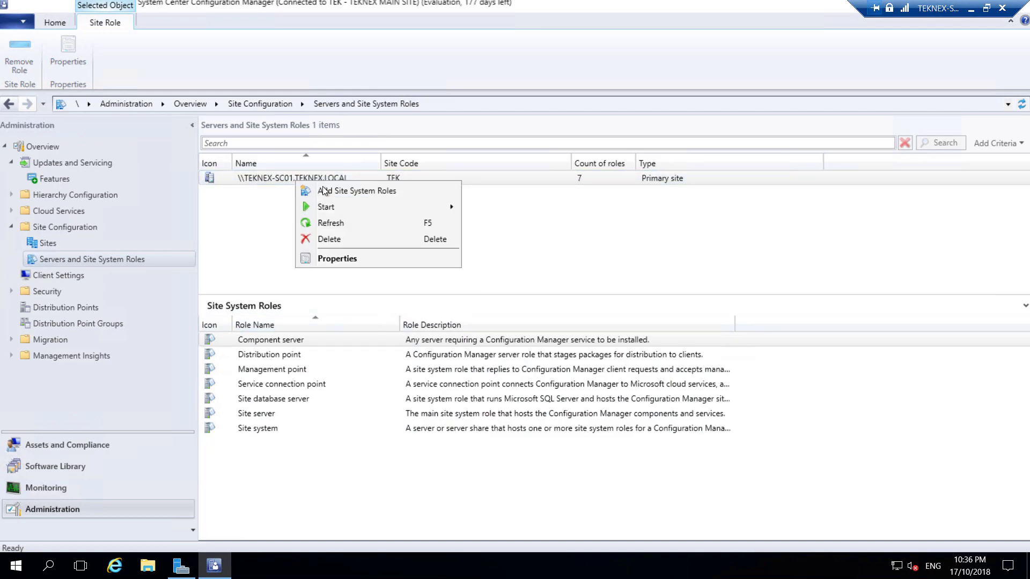
click(345, 194)
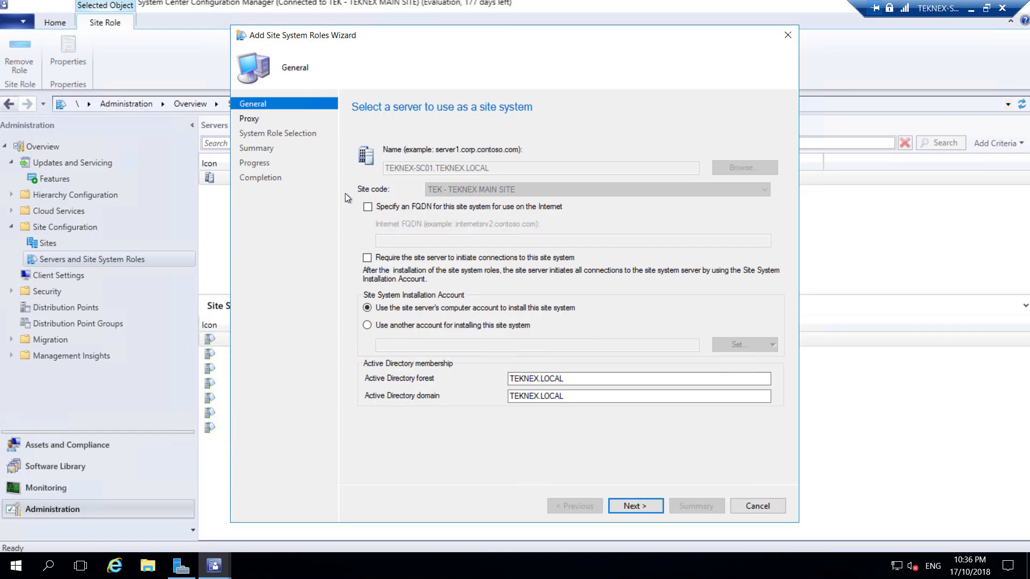
click(636, 501)
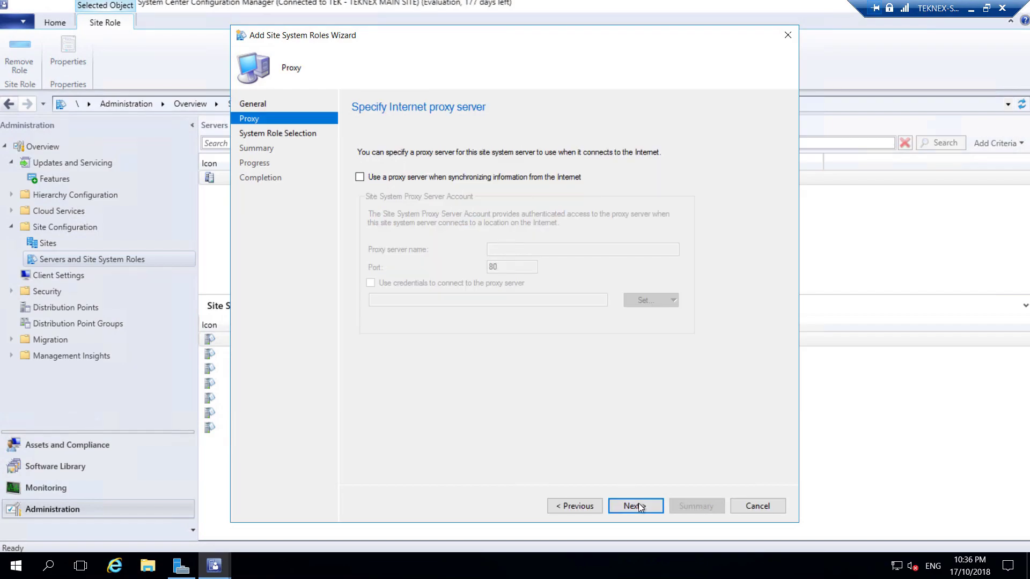
click(641, 506)
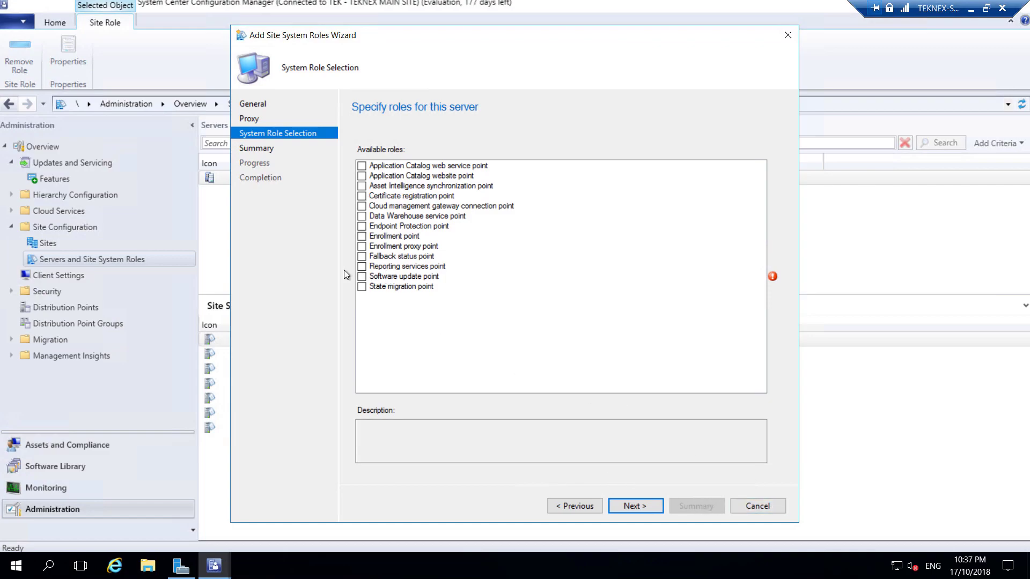
click(362, 267)
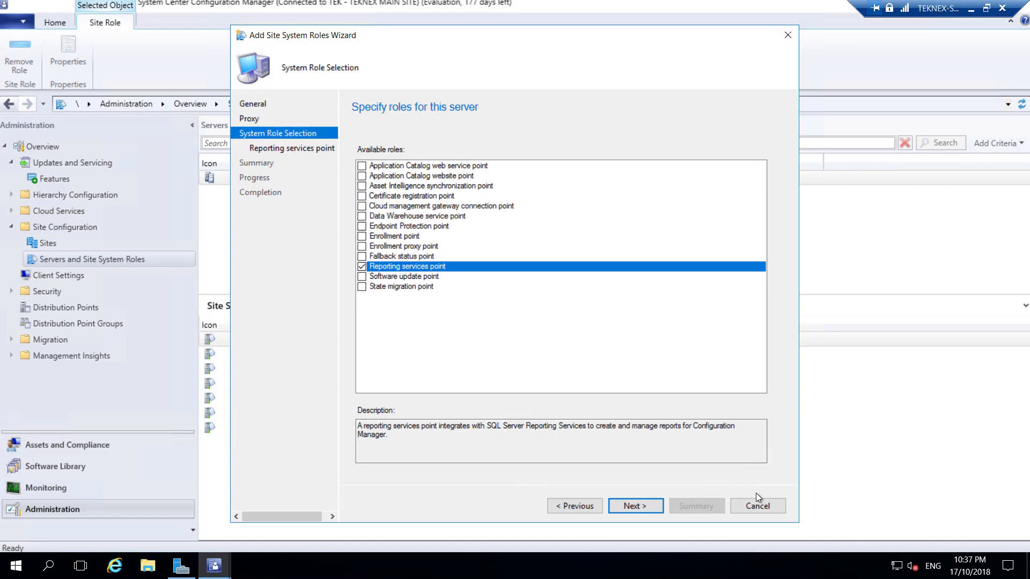
click(763, 507)
click(533, 331)
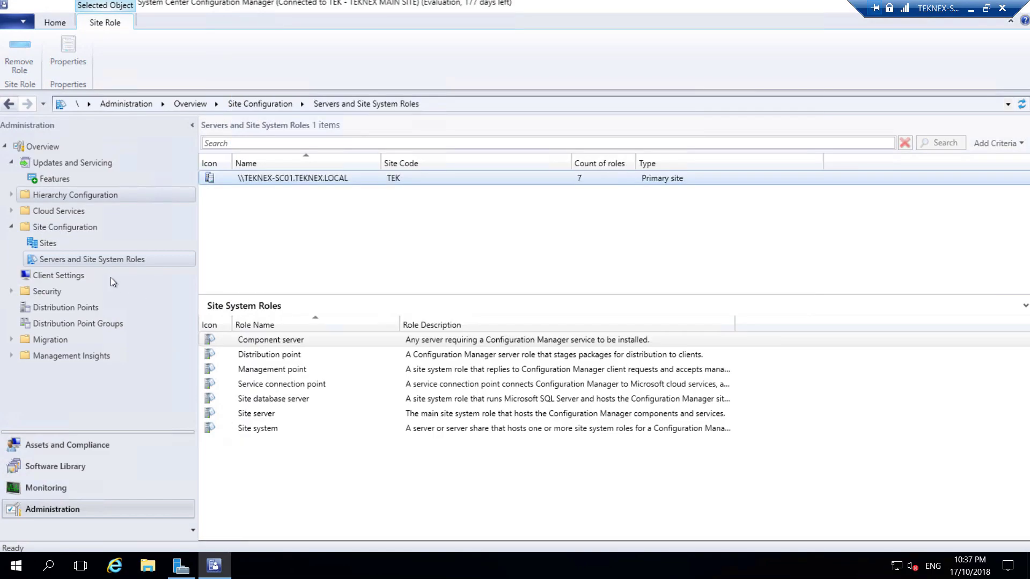
View the Default Client Settings entry and the Administrative Users list under Security, and collapse the Security folder.
click(48, 276)
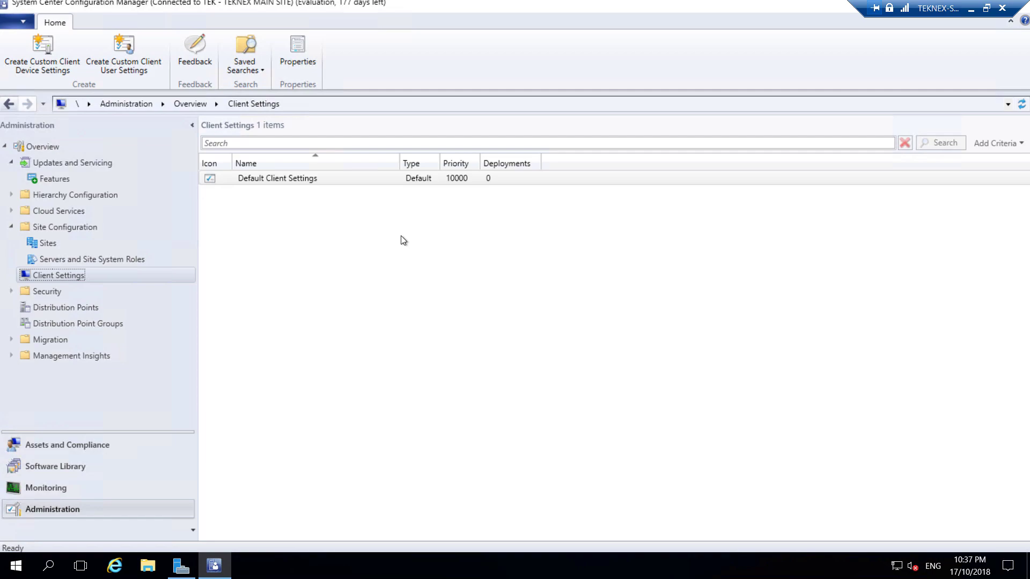
click(263, 182)
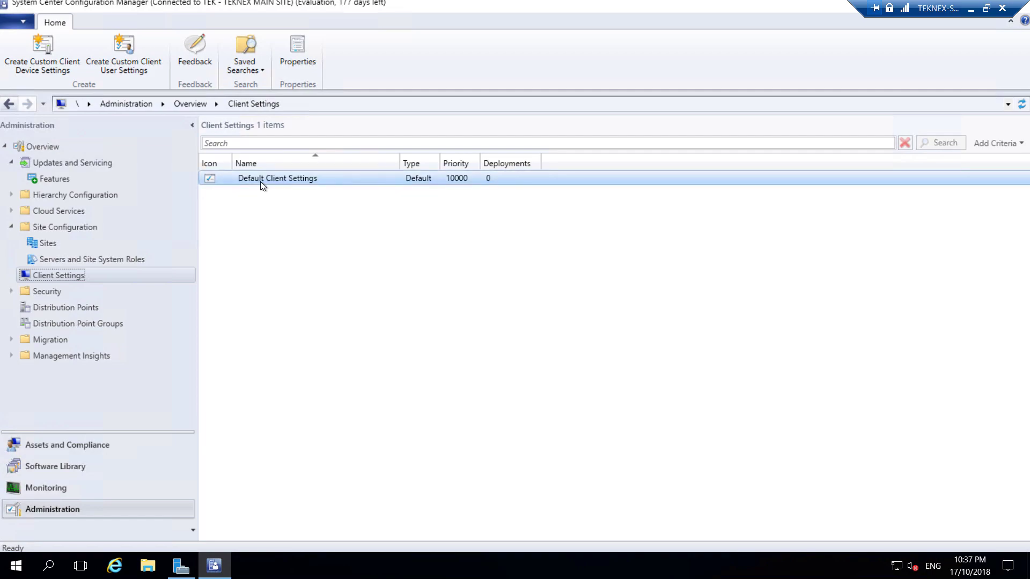
click(8, 292)
click(90, 309)
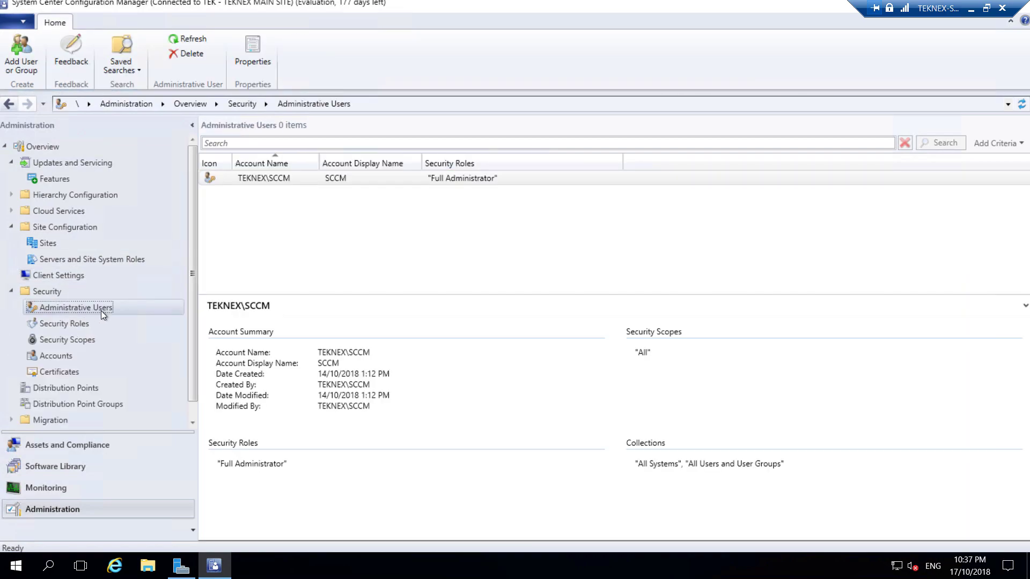
click(311, 177)
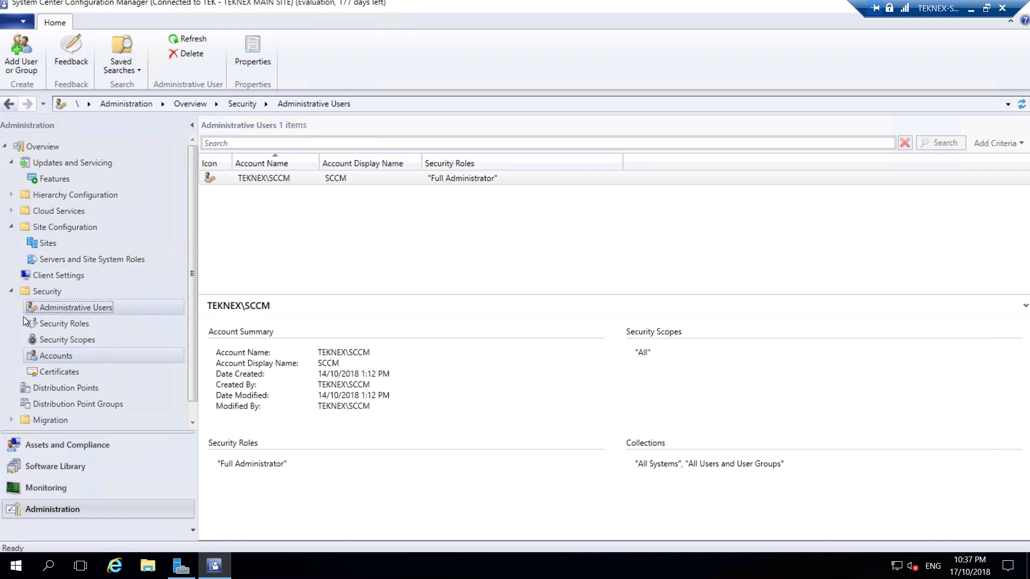
click(12, 289)
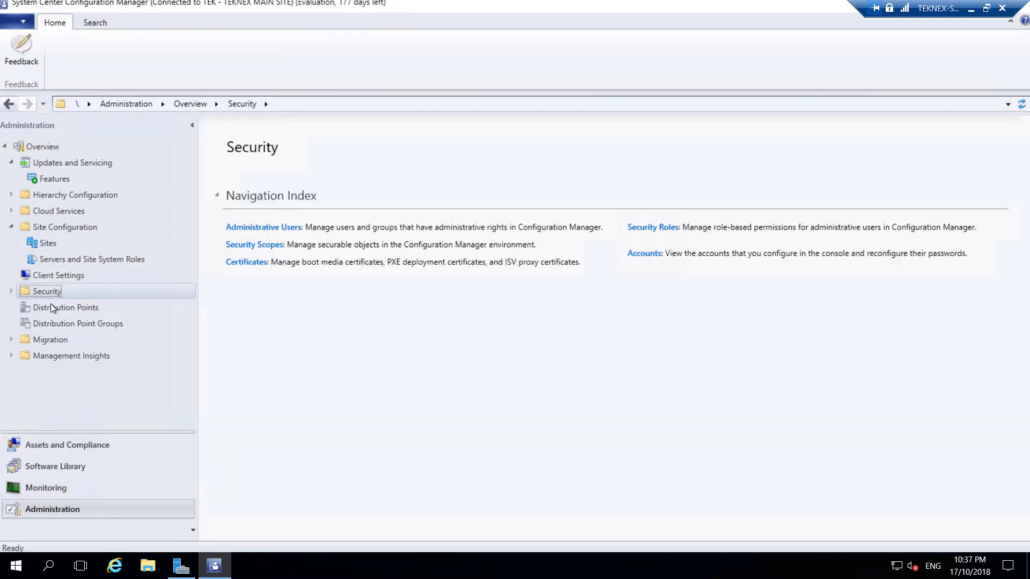
View the Distribution Points and Distribution Point Groups lists, including the form for creating a new group, and cancel the form.
click(69, 311)
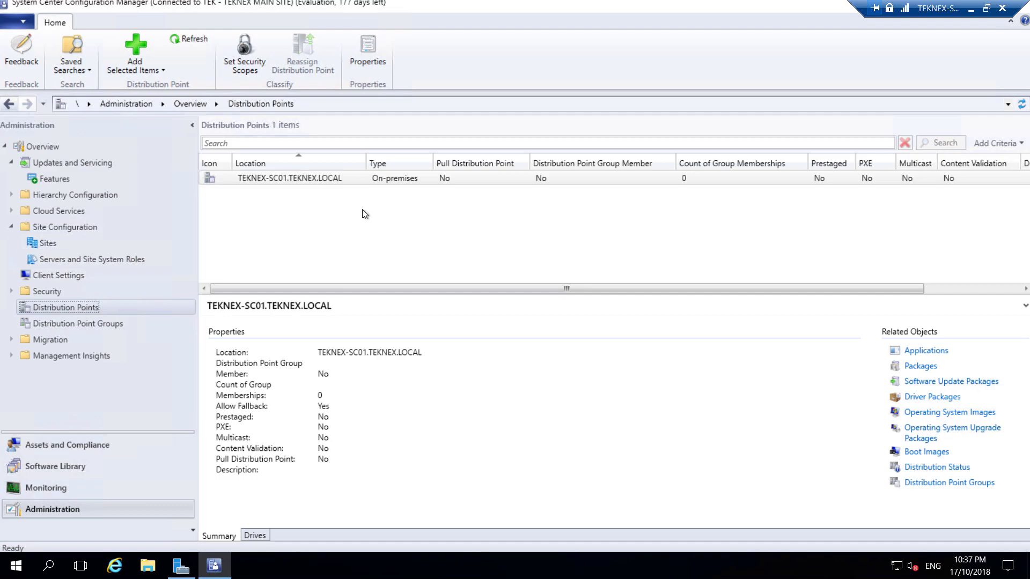
click(112, 324)
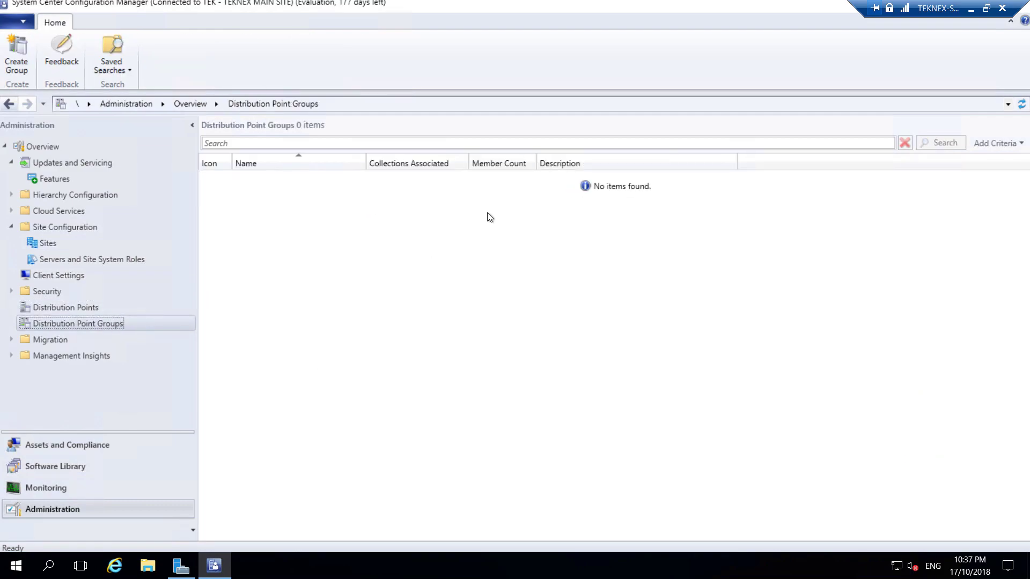
right_click(405, 222)
click(409, 220)
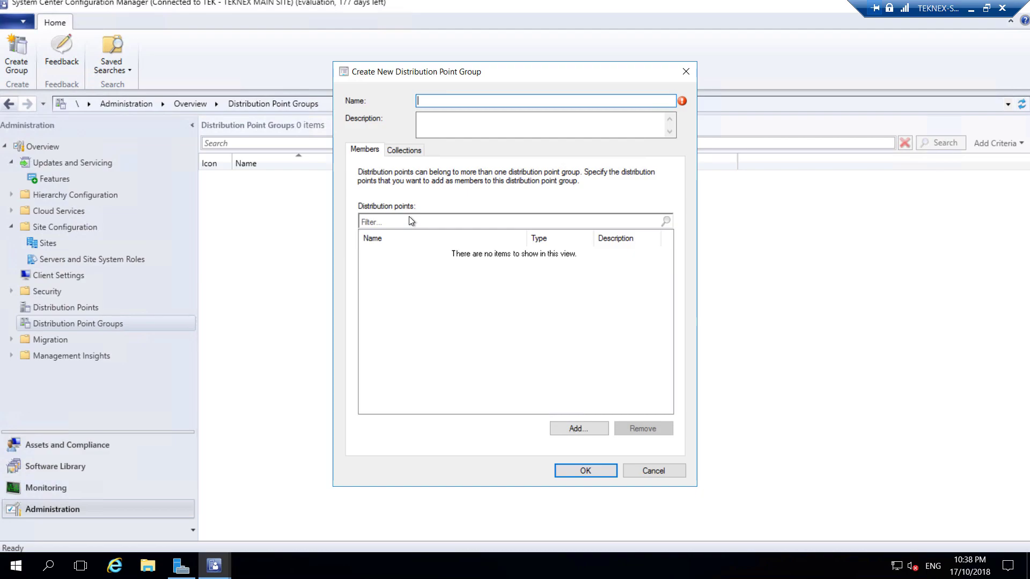
key(Escape)
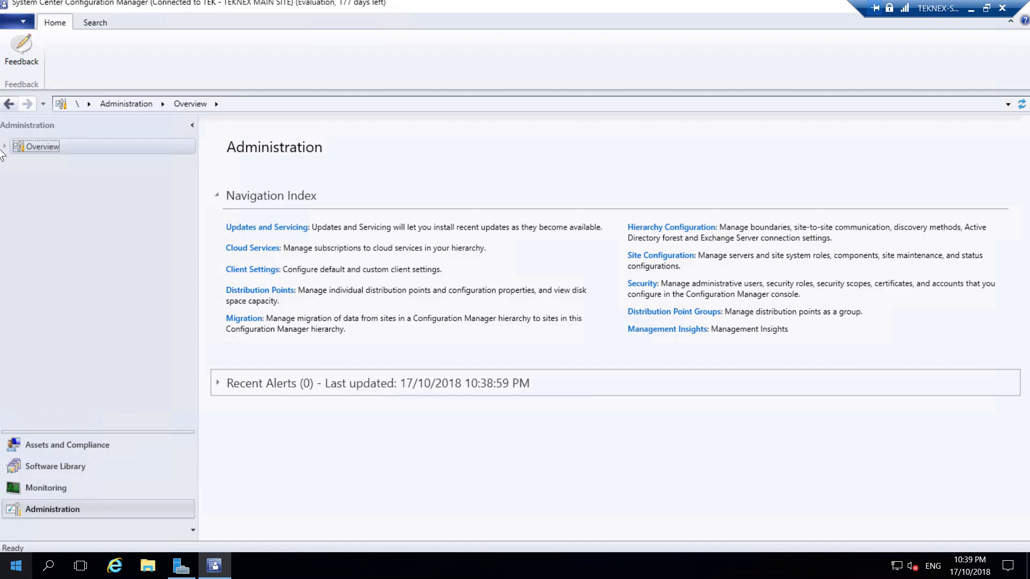
Enable Active Directory Forest Discovery among the Discovery Methods under Hierarchy Configuration.
click(5, 147)
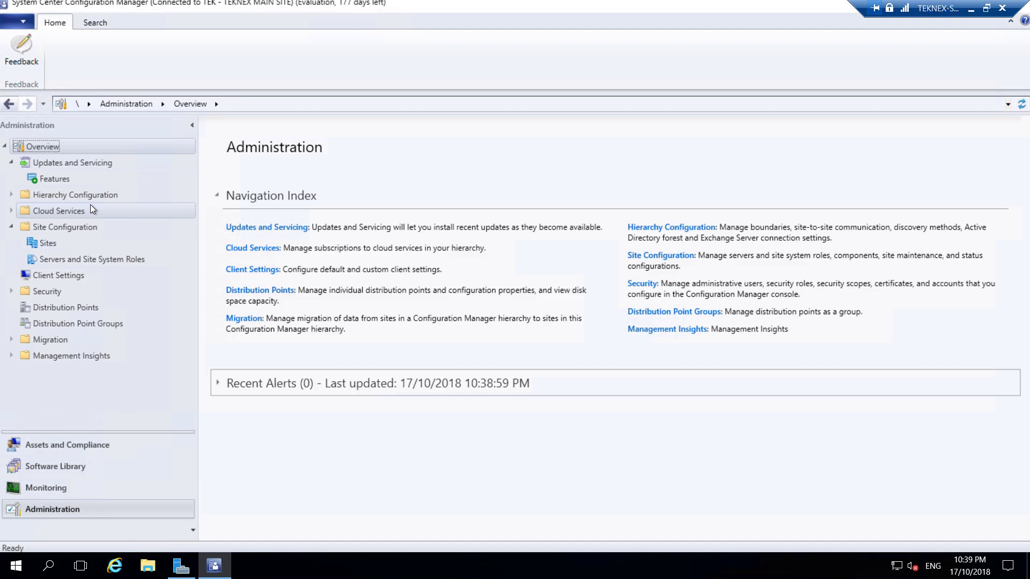
click(94, 196)
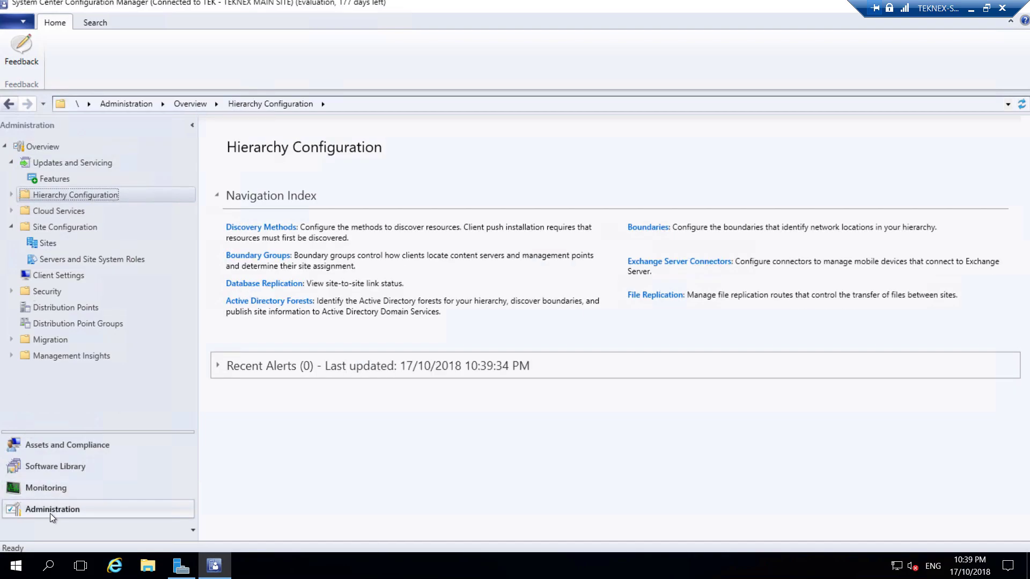
click(11, 195)
click(70, 213)
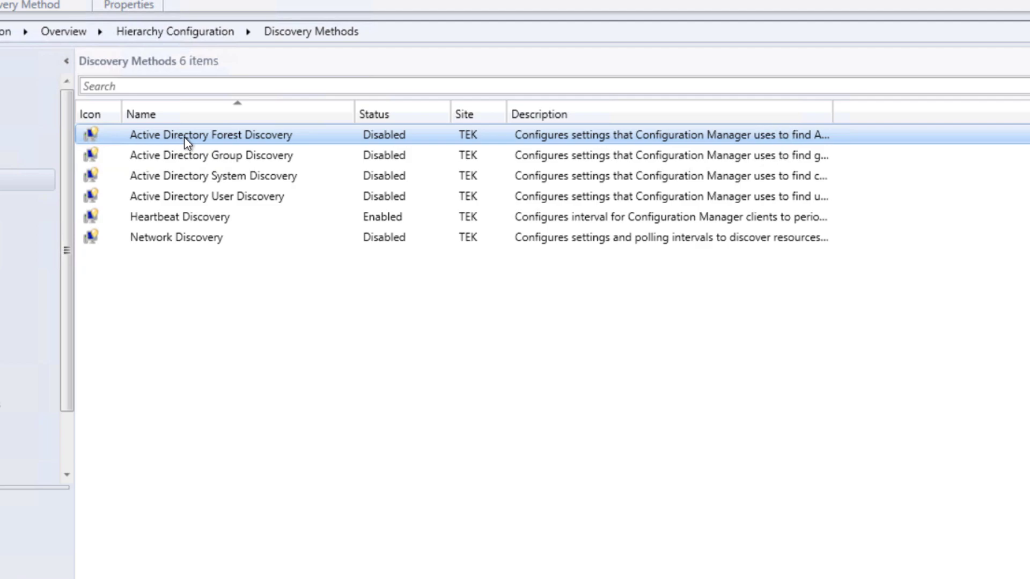
right_click(263, 137)
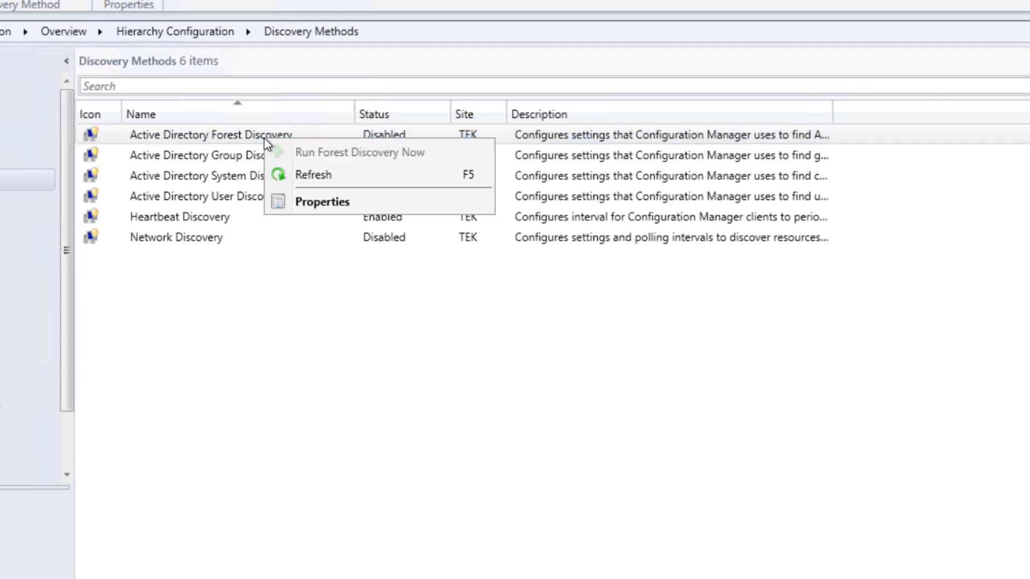
click(330, 202)
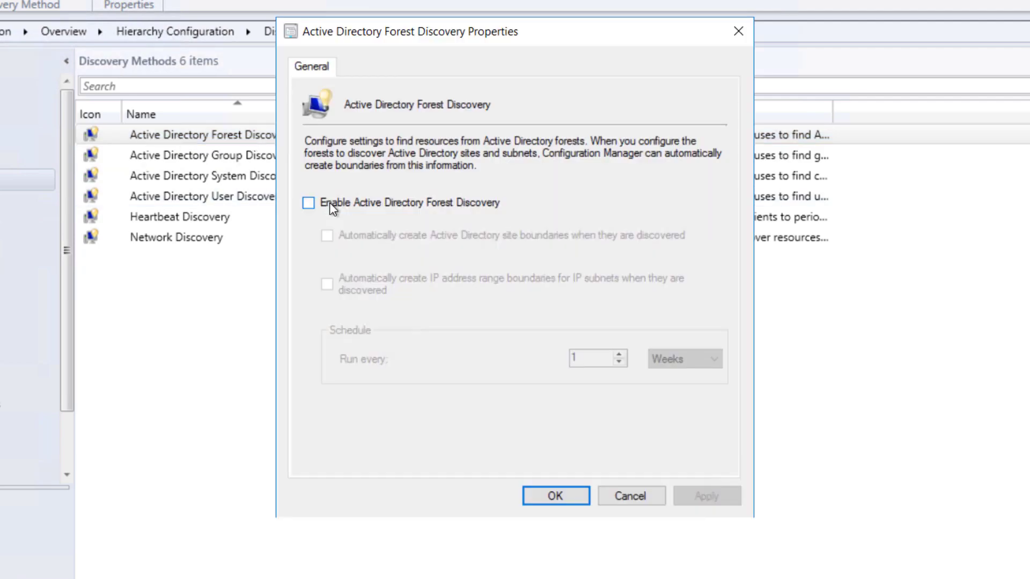
click(378, 206)
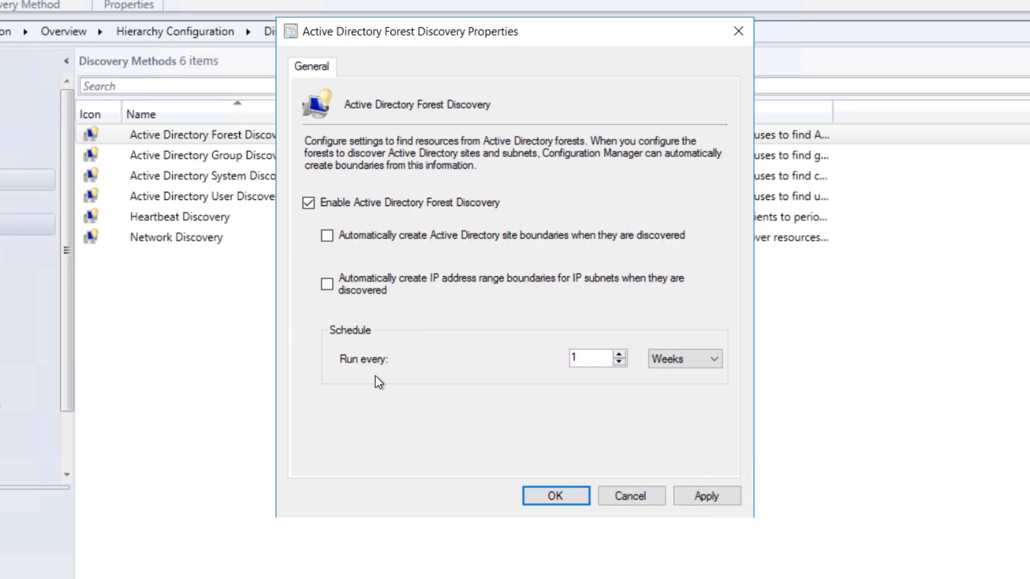
Try the Hours and Days units for the Forest Discovery schedule and set it back to Weeks.
click(673, 363)
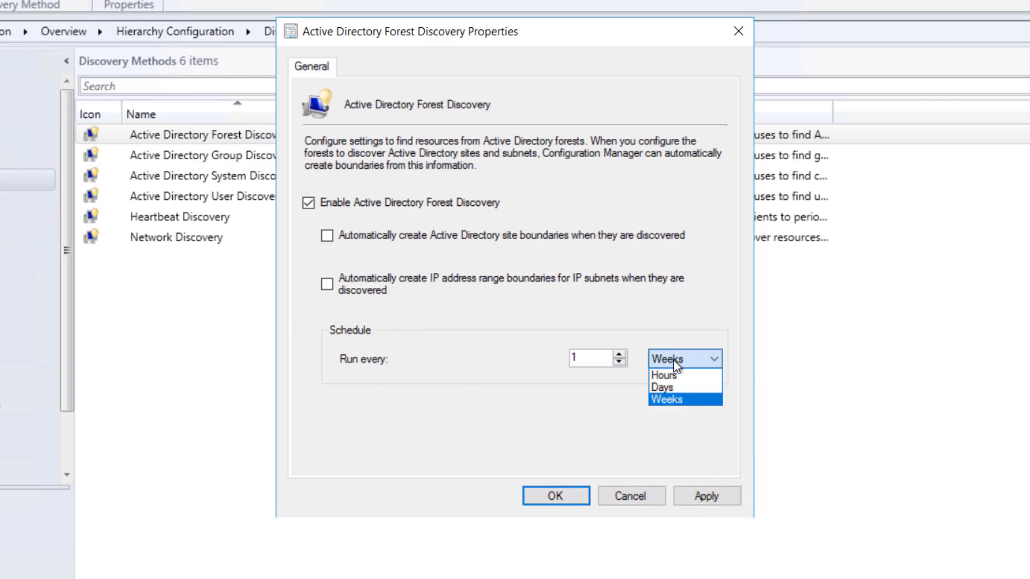
click(689, 375)
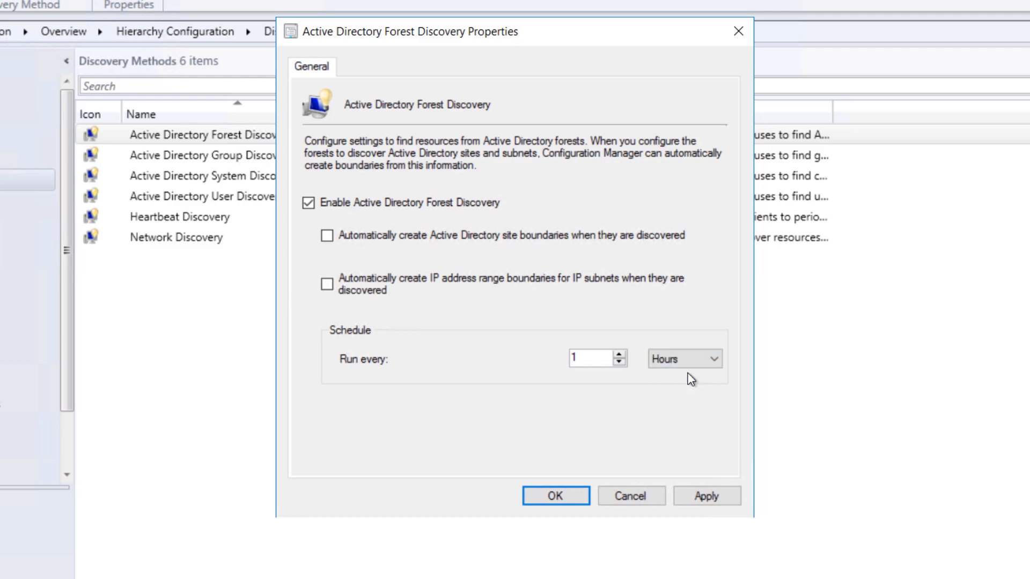
click(686, 363)
click(692, 386)
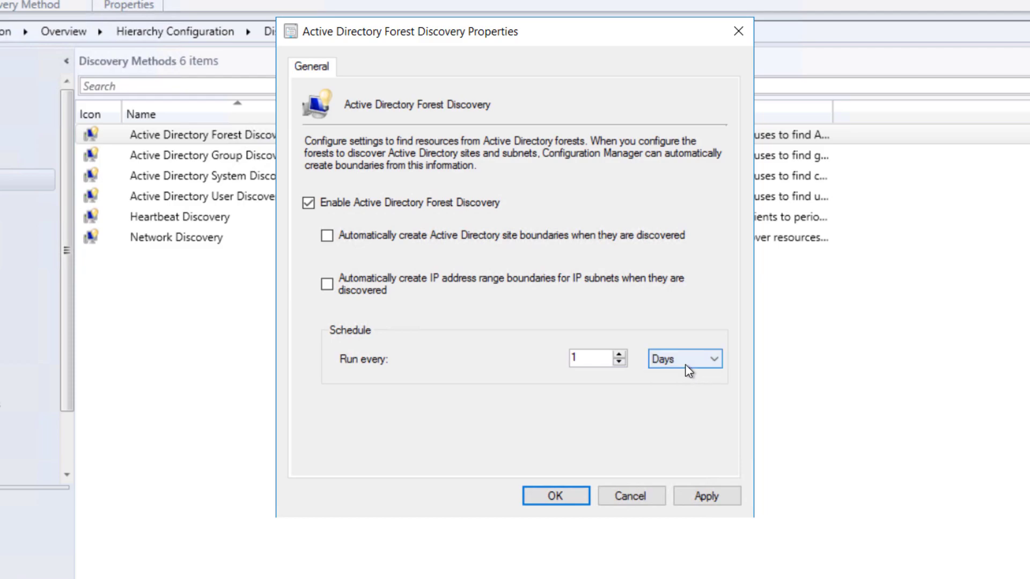
click(685, 365)
click(691, 400)
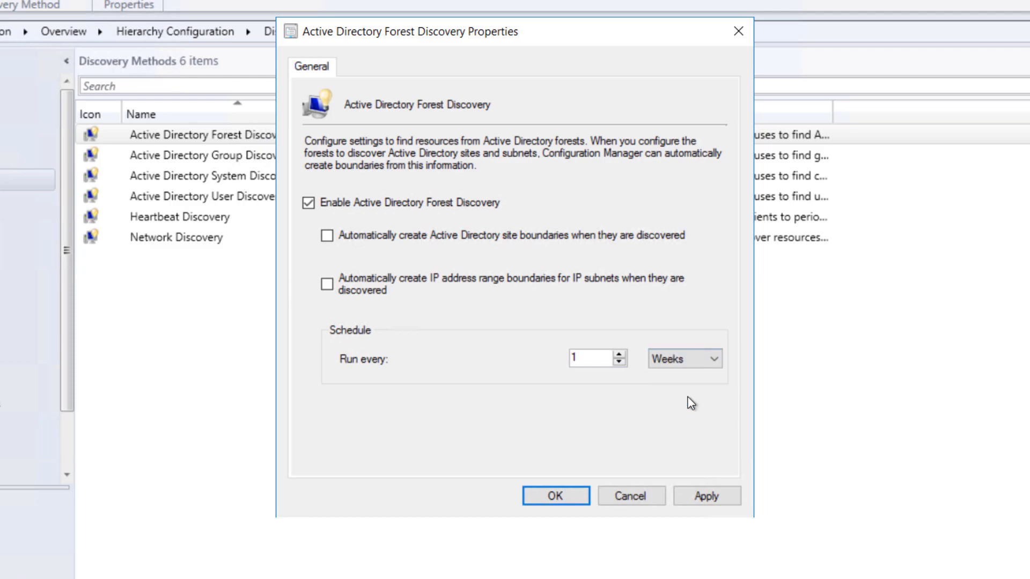
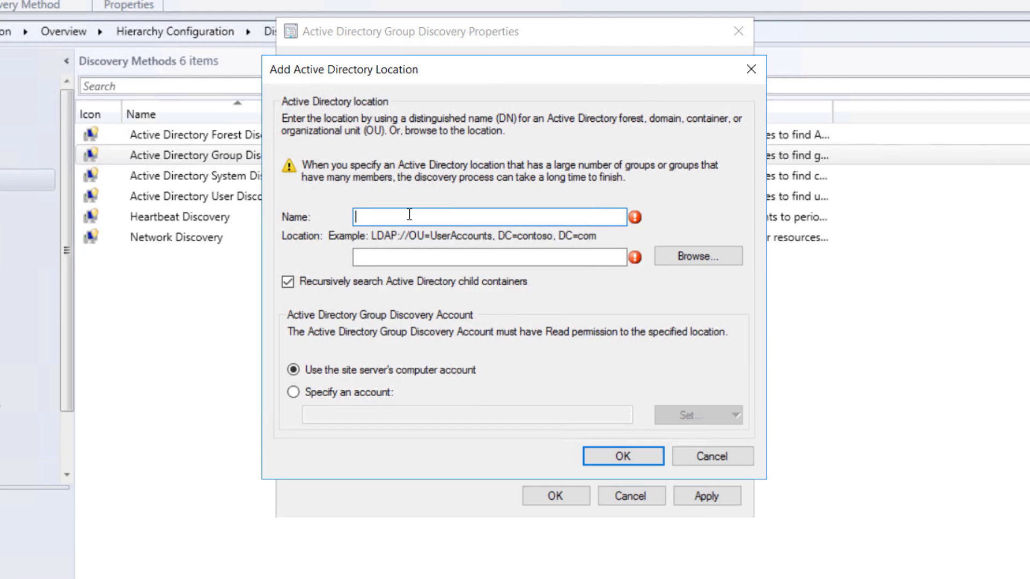
Add the location teknex-dc01 at LDAP://DC=TEKNEX,DC=LOCAL to Active Directory Group Discovery, and apply it with full discovery as soon as possible.
text(teknex-dc01)
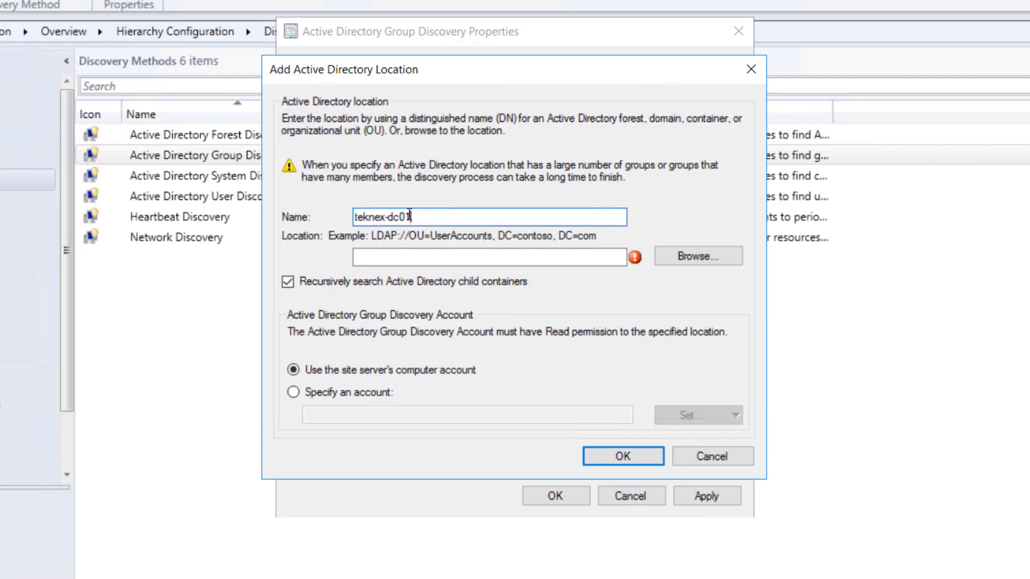
click(708, 257)
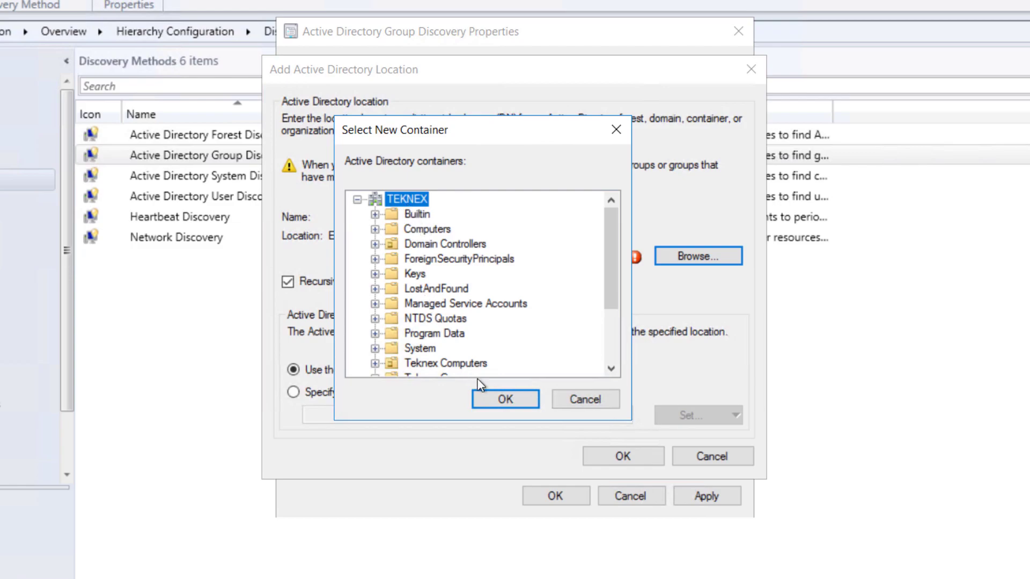
click(503, 402)
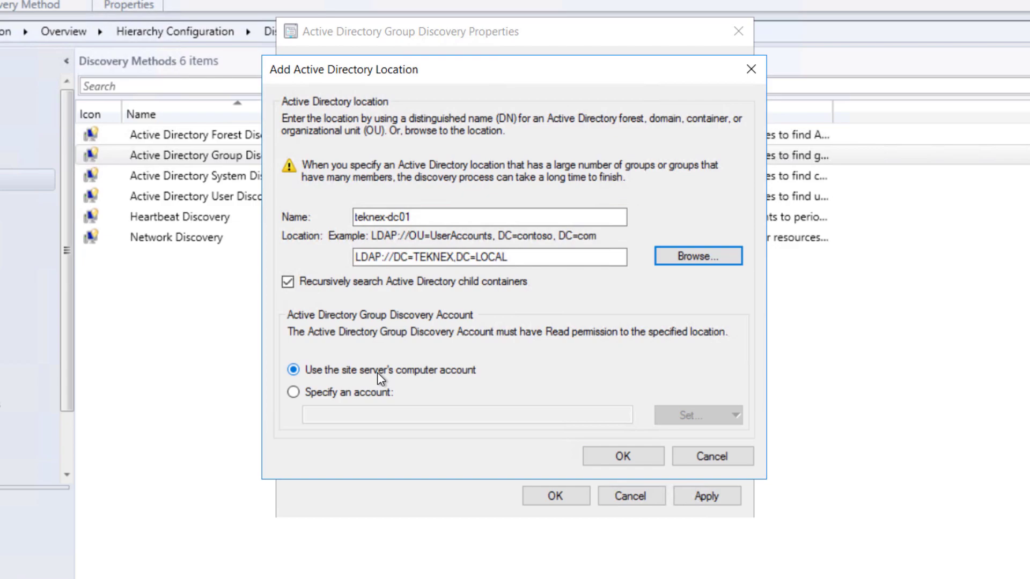
click(633, 455)
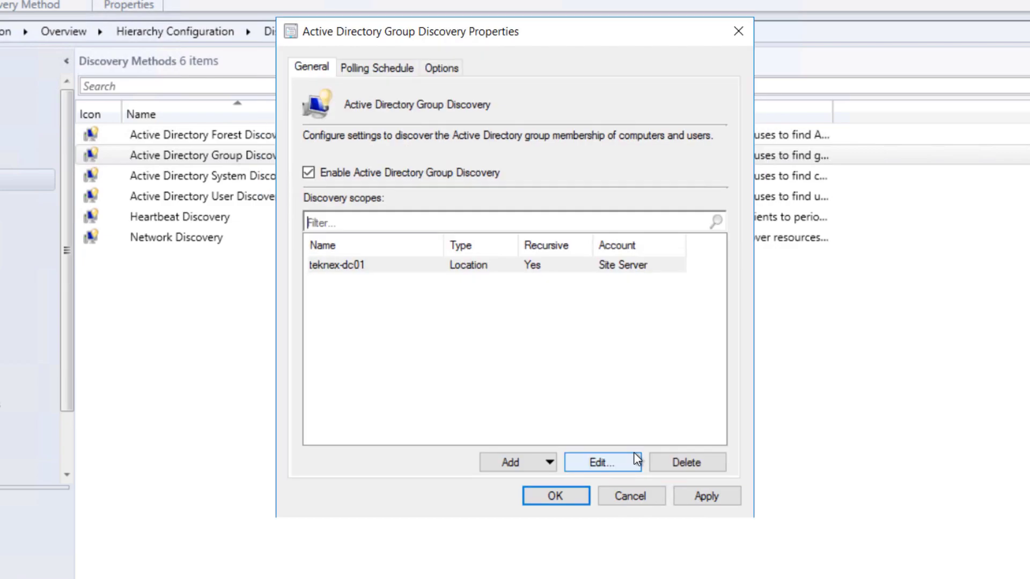
click(715, 496)
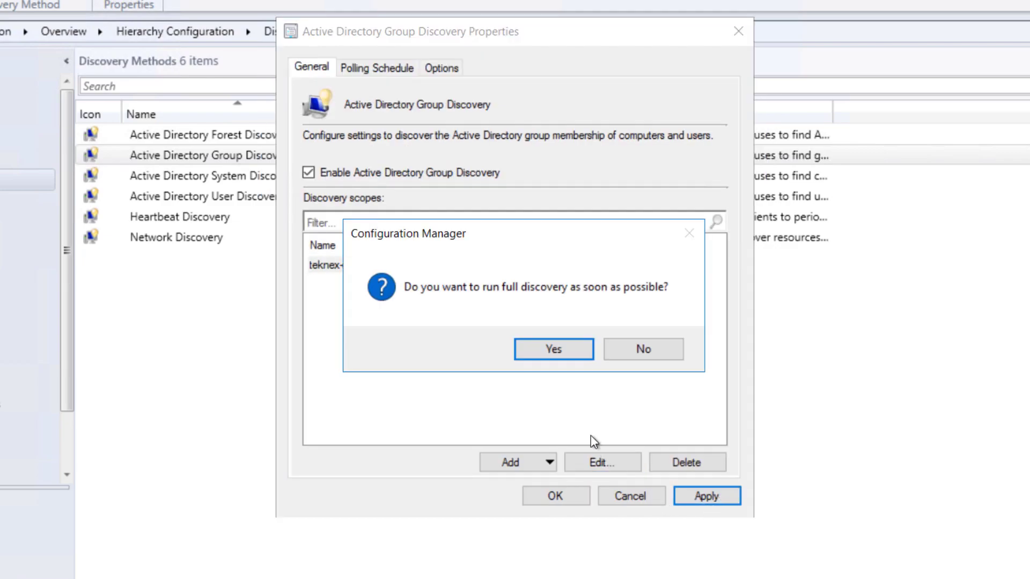
click(553, 350)
click(570, 496)
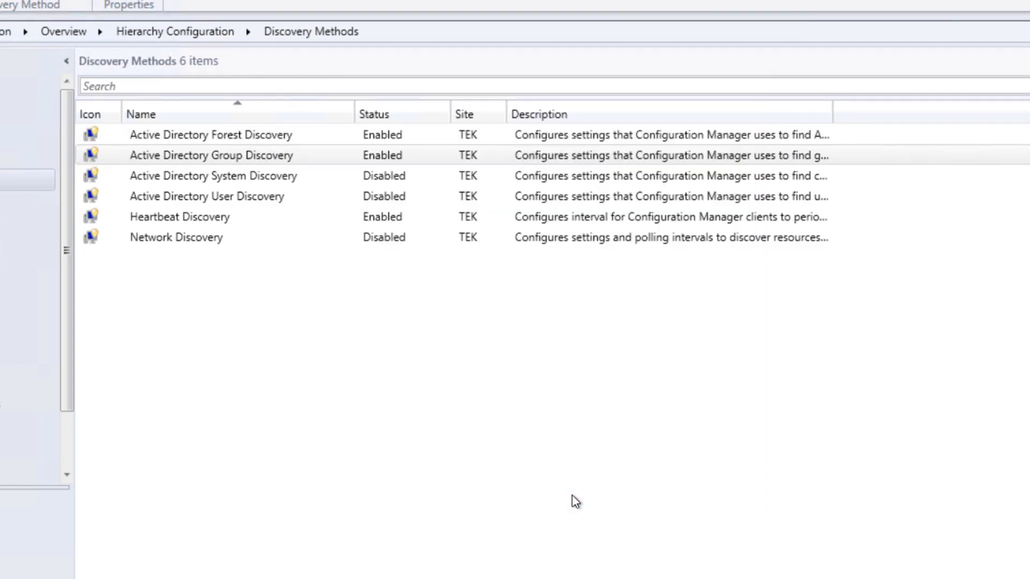
Enable Active Directory System Discovery in the properties of that discovery method.
click(200, 180)
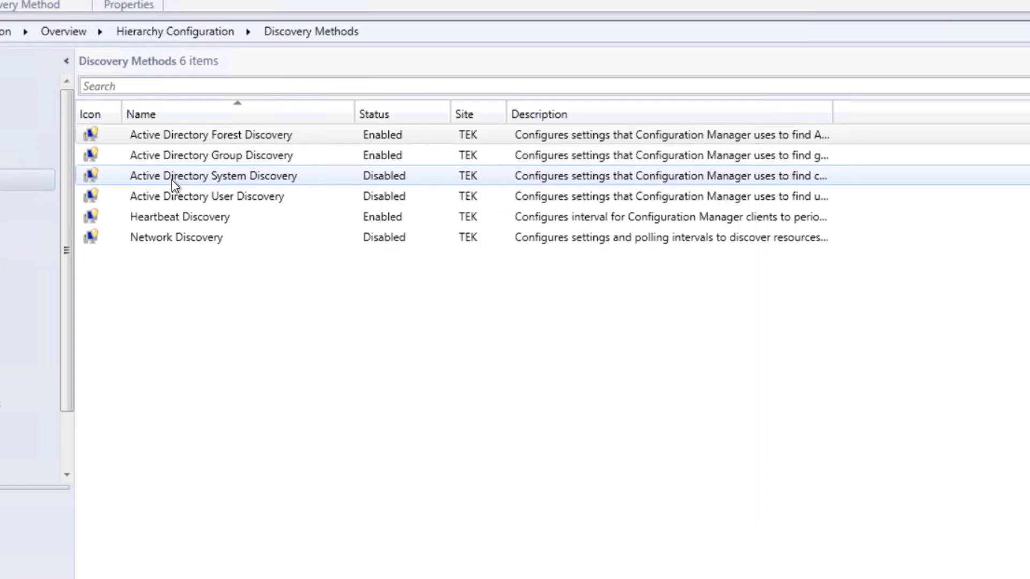
click(243, 178)
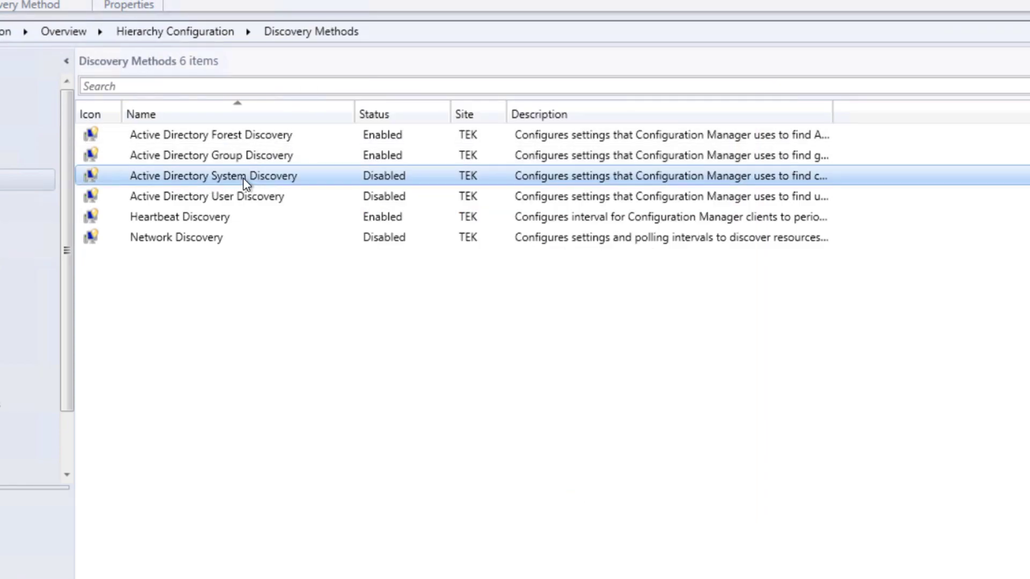
right_click(243, 178)
click(302, 242)
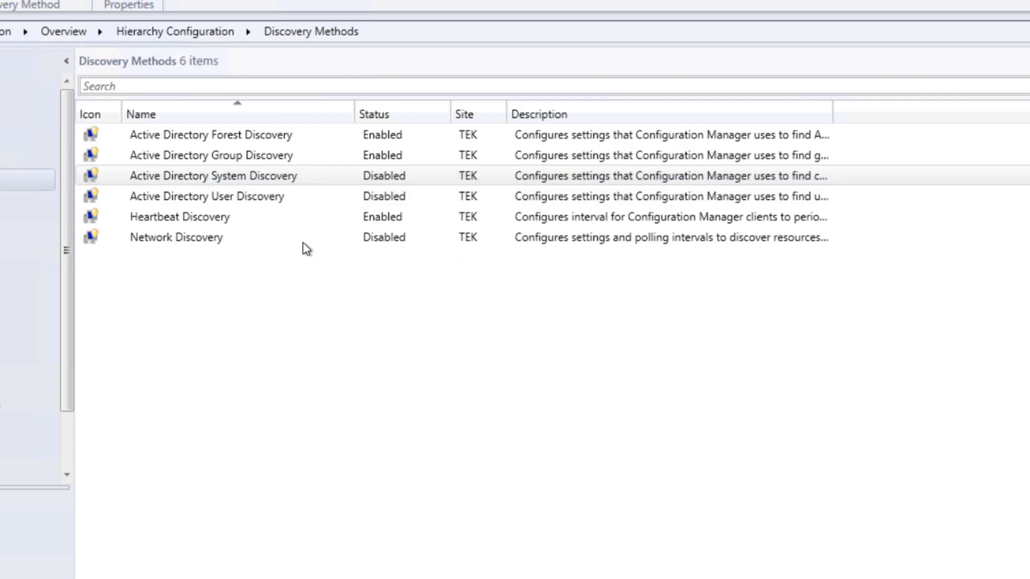
click(340, 171)
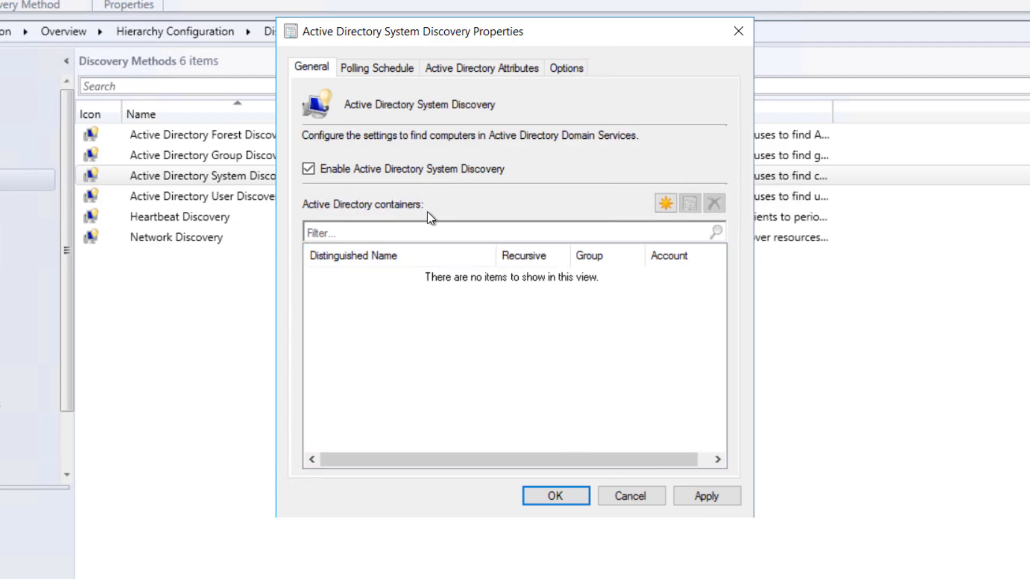
Add the container LDAP://teknex-dc01/DC=TEKNEX,DC=LOCAL to Active Directory System Discovery, and apply it with full discovery as soon as possible.
click(665, 204)
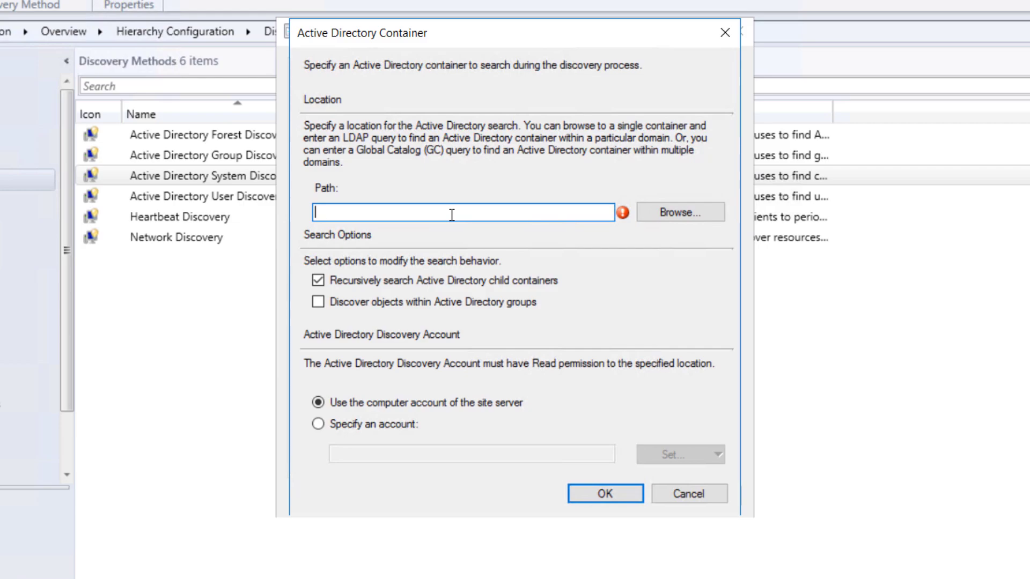
text(teknex-dc01)
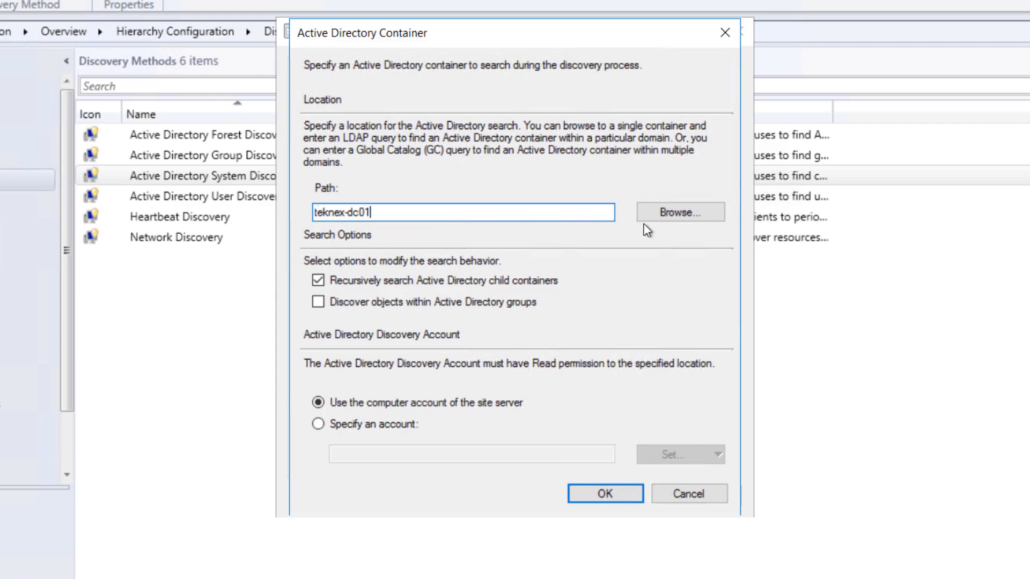
click(665, 216)
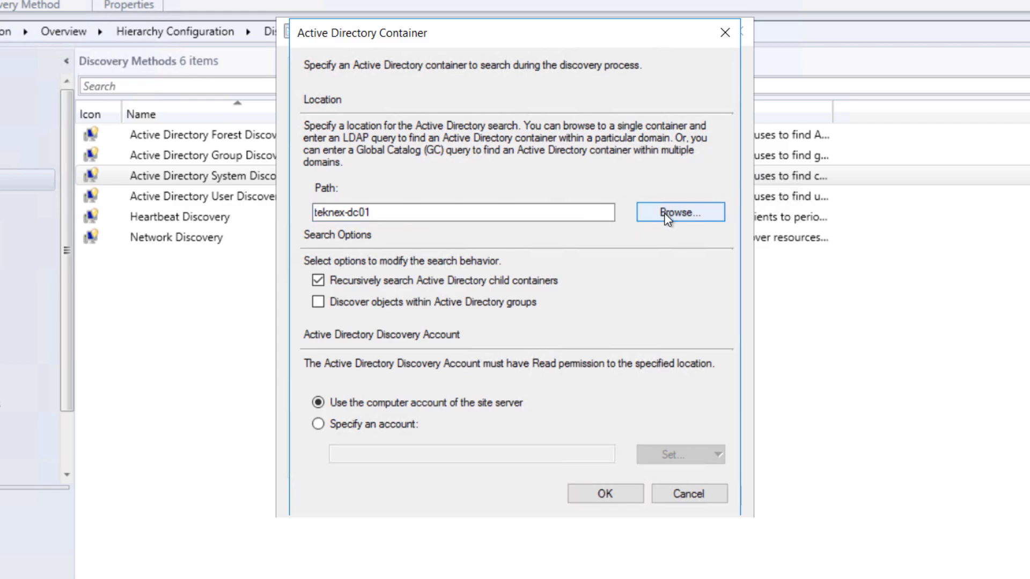
click(665, 213)
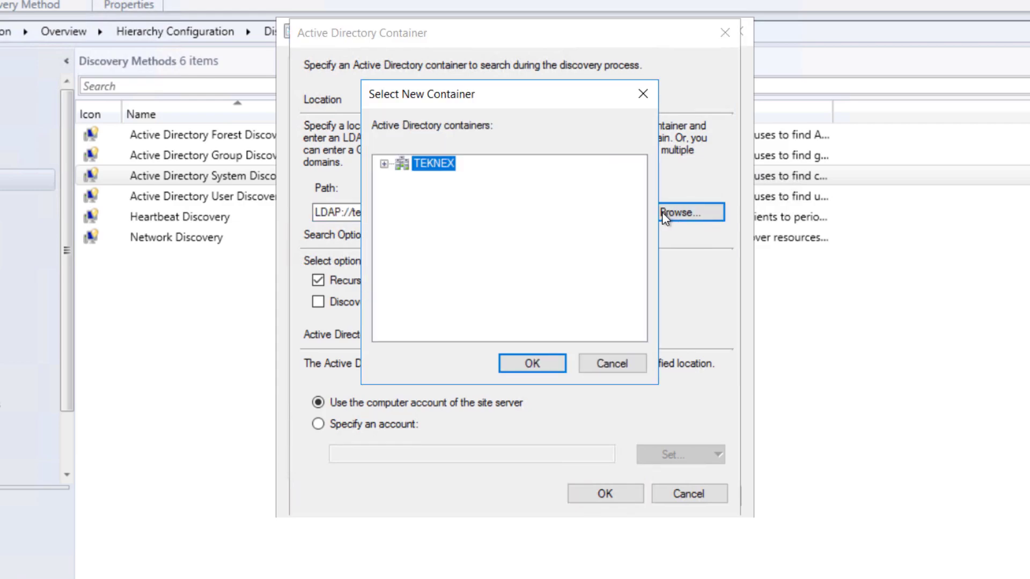
double_click(423, 163)
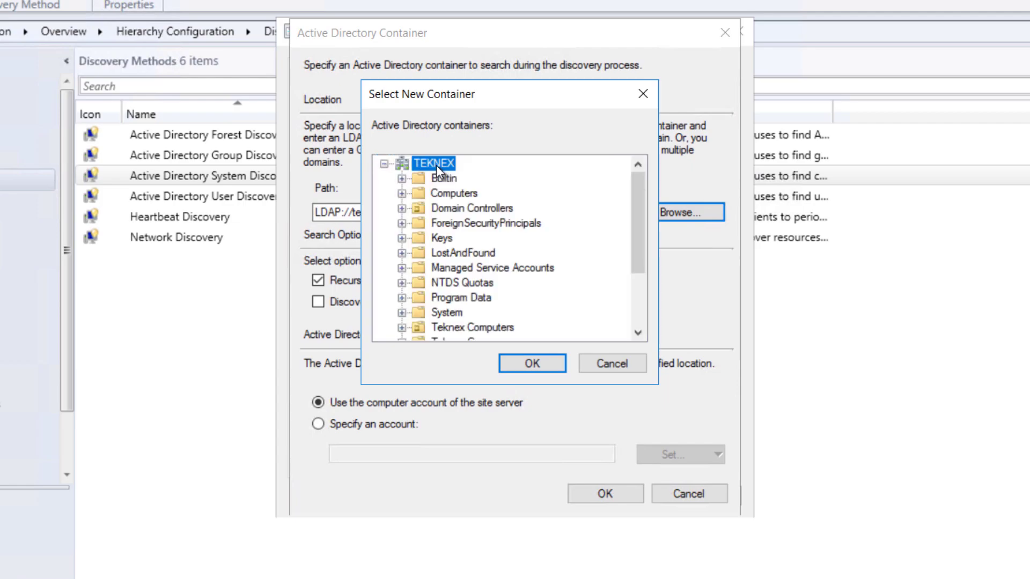
click(533, 369)
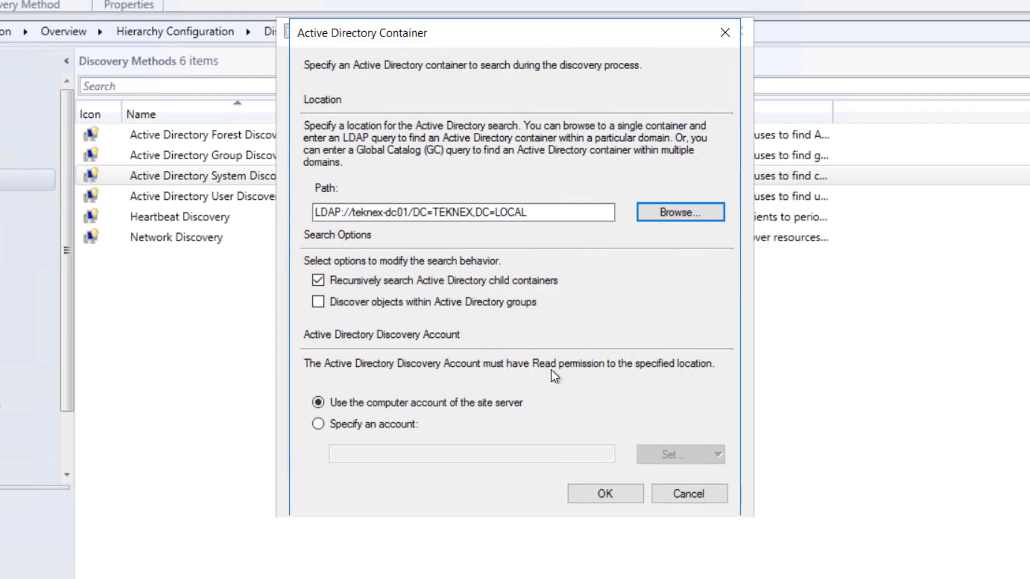
click(628, 492)
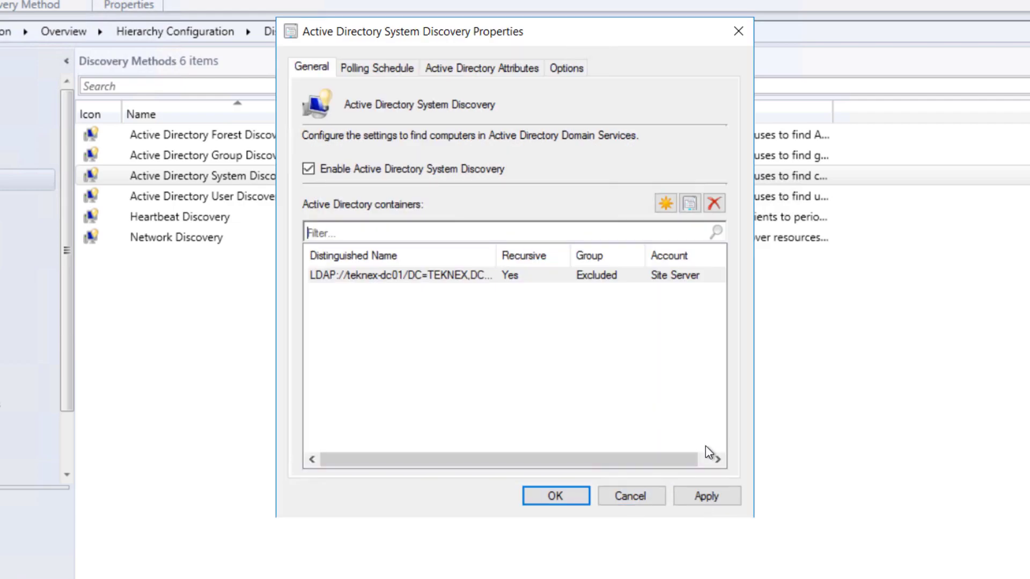
click(716, 496)
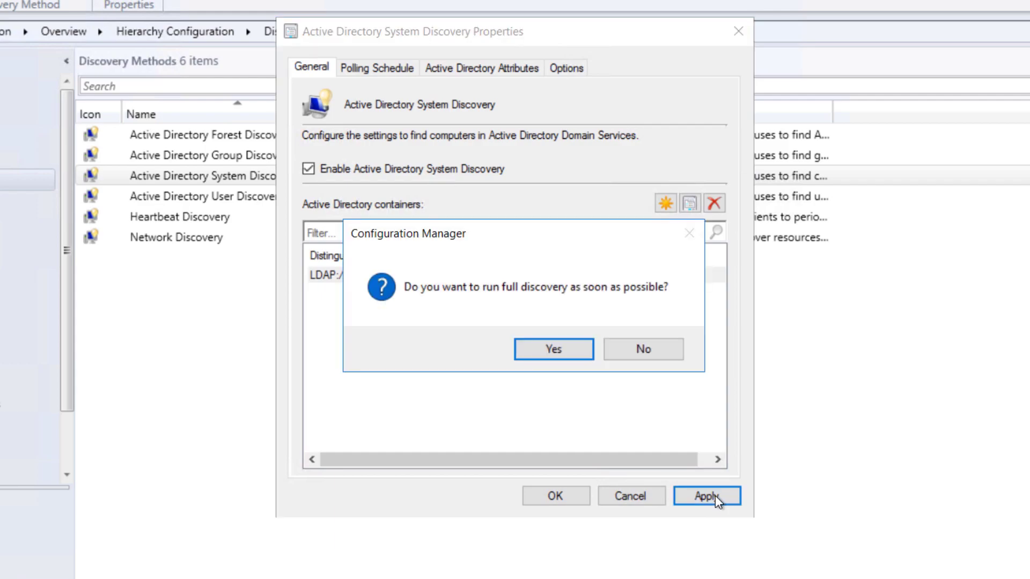
click(568, 358)
click(575, 494)
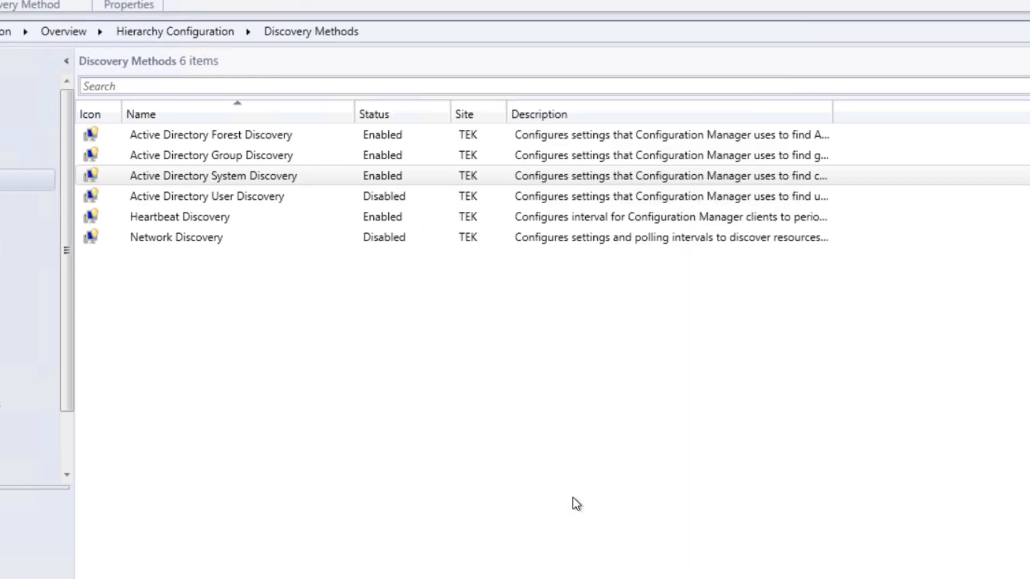
Enable Active Directory User Discovery with the container LDAP://teknex-dc01/DC=TEKNEX,DC=LOCAL, and apply it with full discovery as soon as possible.
click(250, 201)
right_click(250, 202)
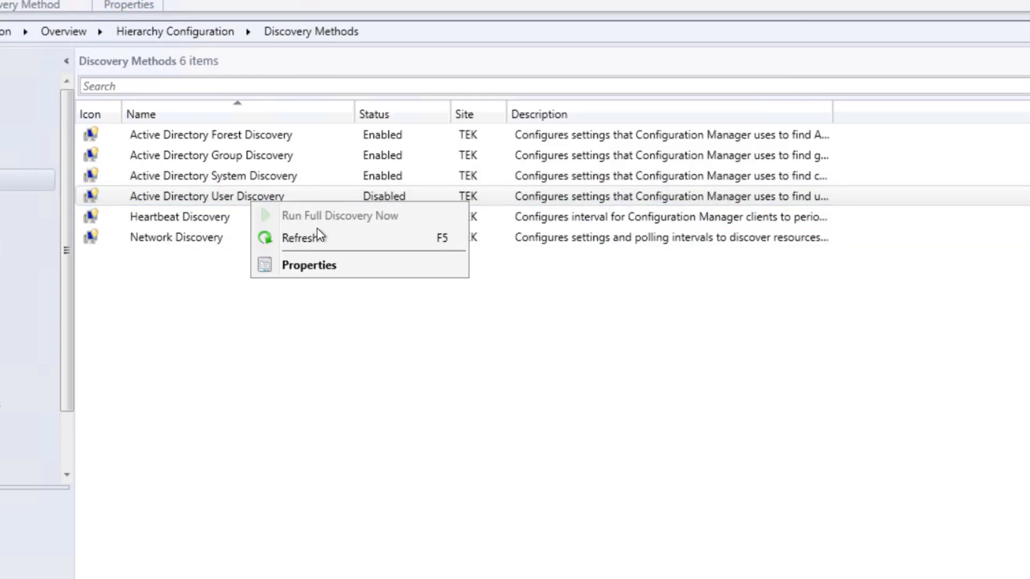
click(310, 265)
click(669, 206)
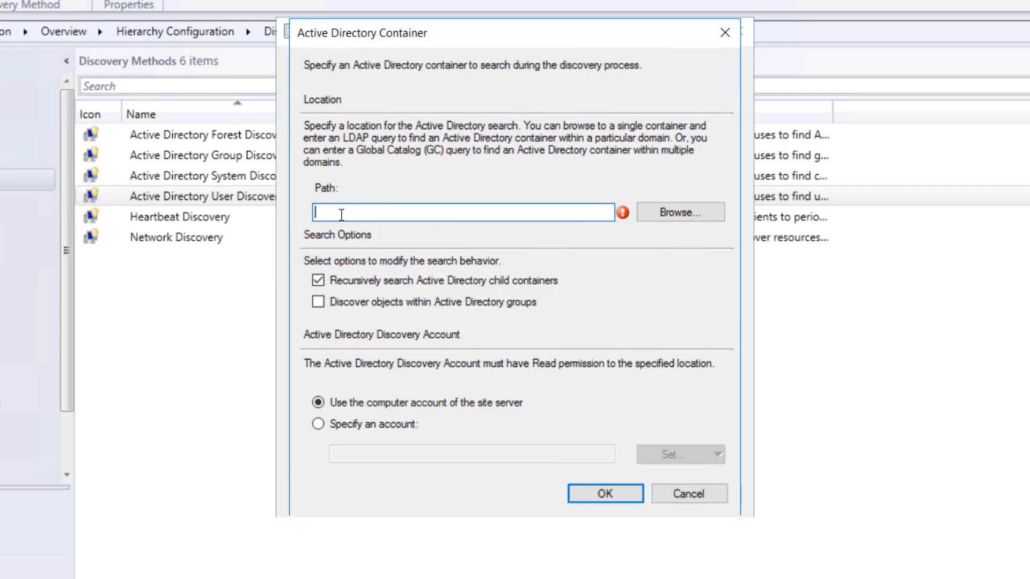
text(teknex)
click(680, 213)
click(534, 357)
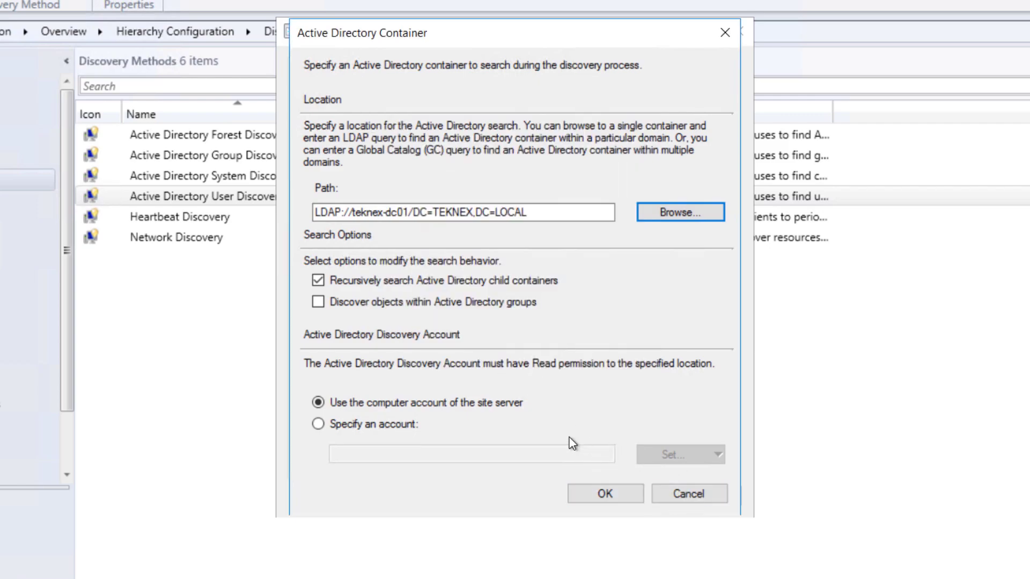
click(605, 494)
click(702, 494)
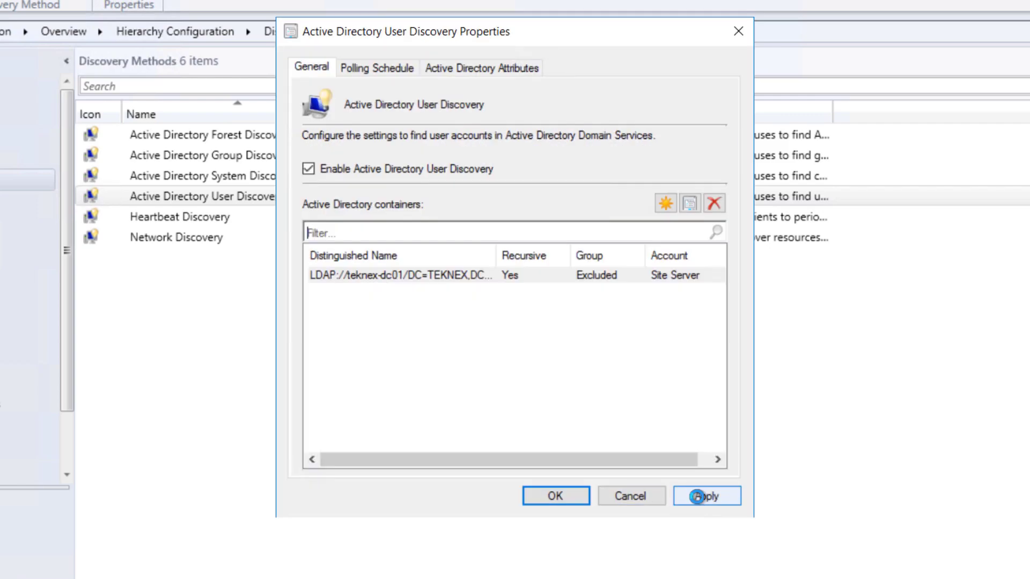
click(564, 355)
click(570, 498)
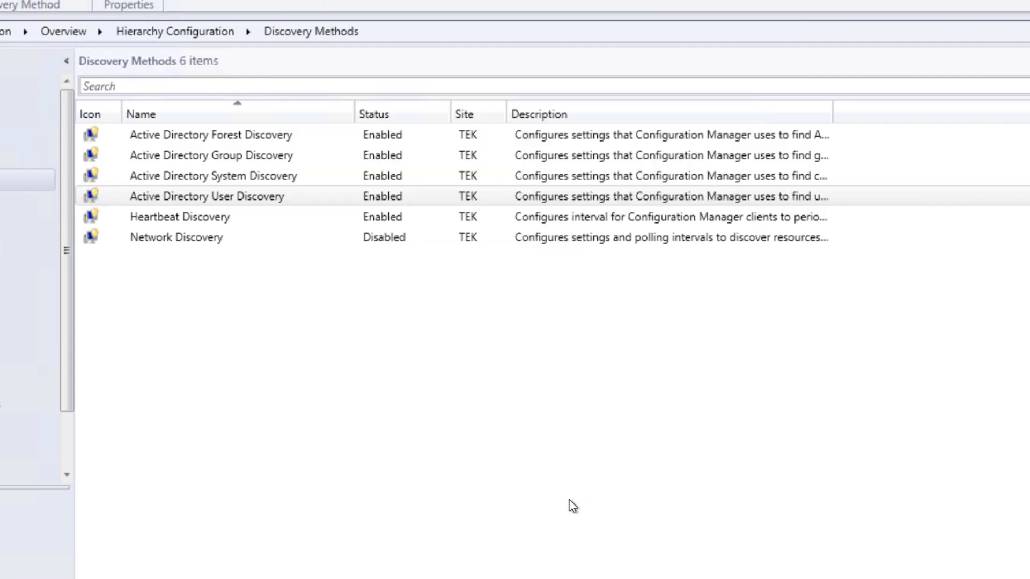
click(259, 234)
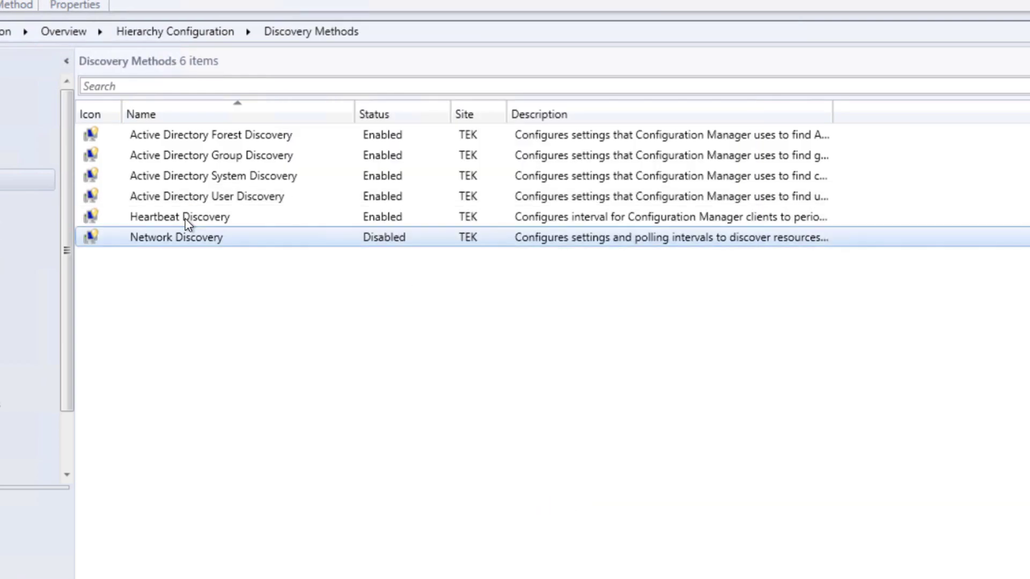
click(226, 217)
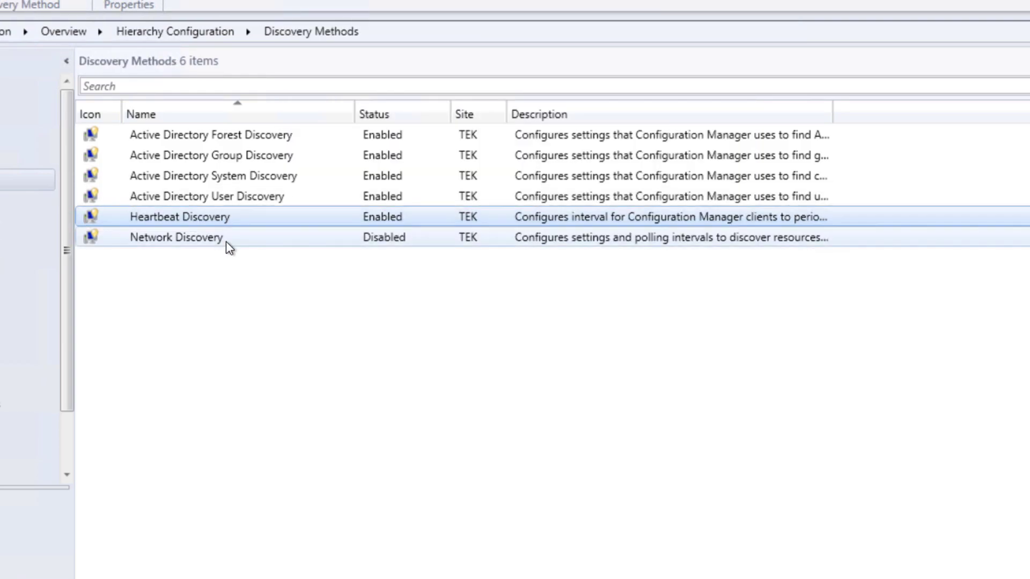
click(226, 240)
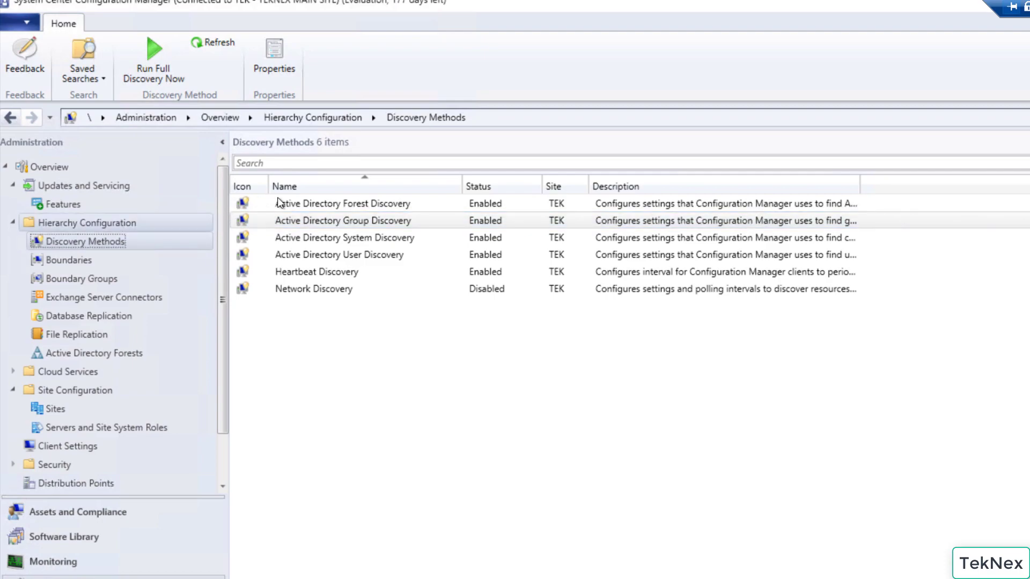
click(344, 203)
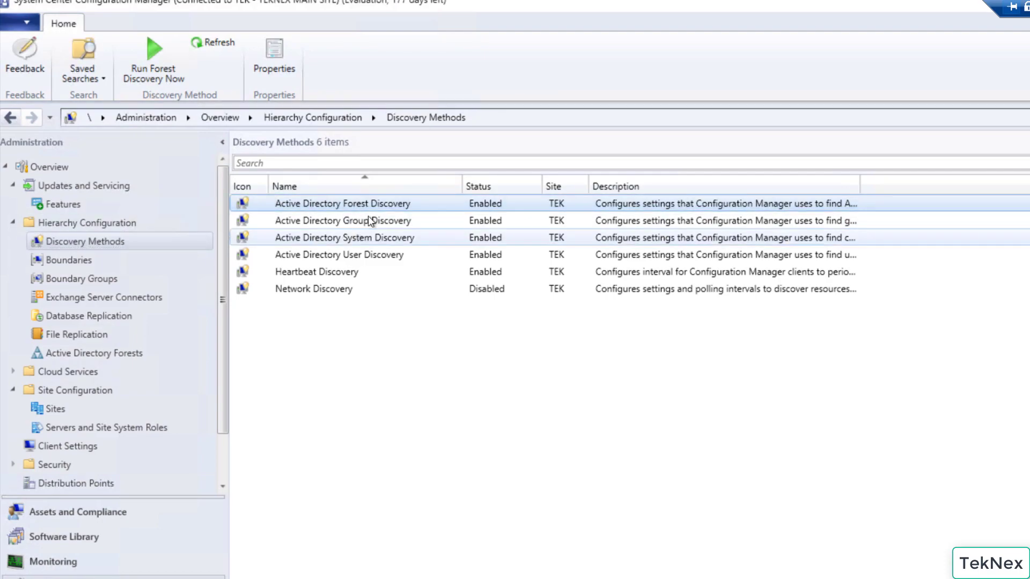
click(358, 221)
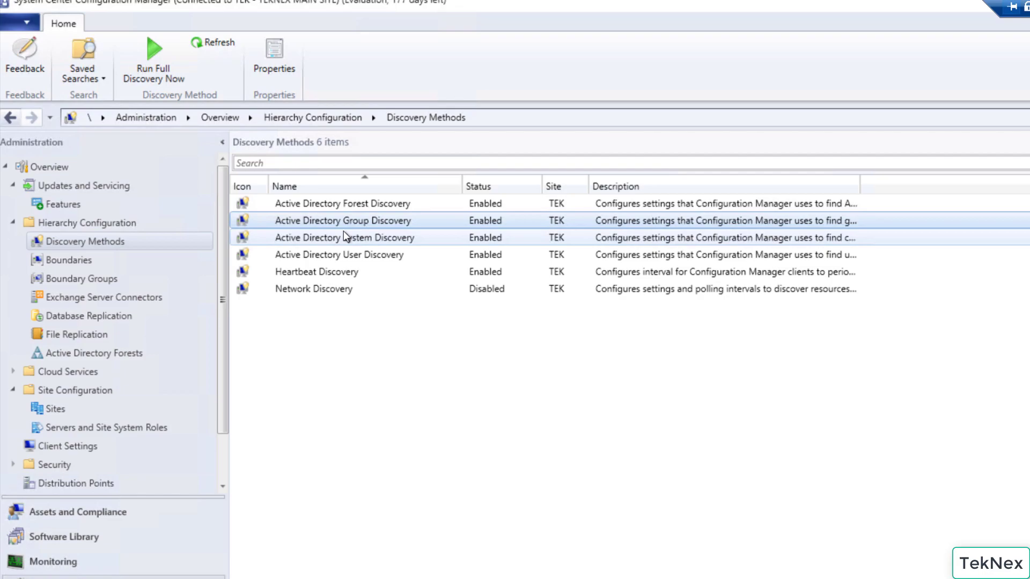
Examine the discovered devices and then the full list of discovered users in Assets and Compliance.
click(106, 512)
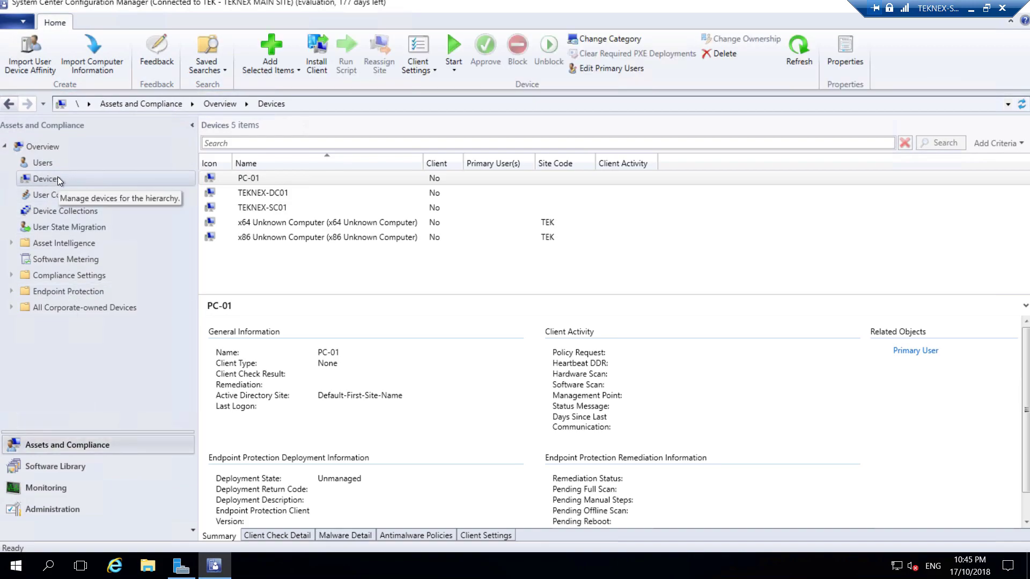
click(262, 178)
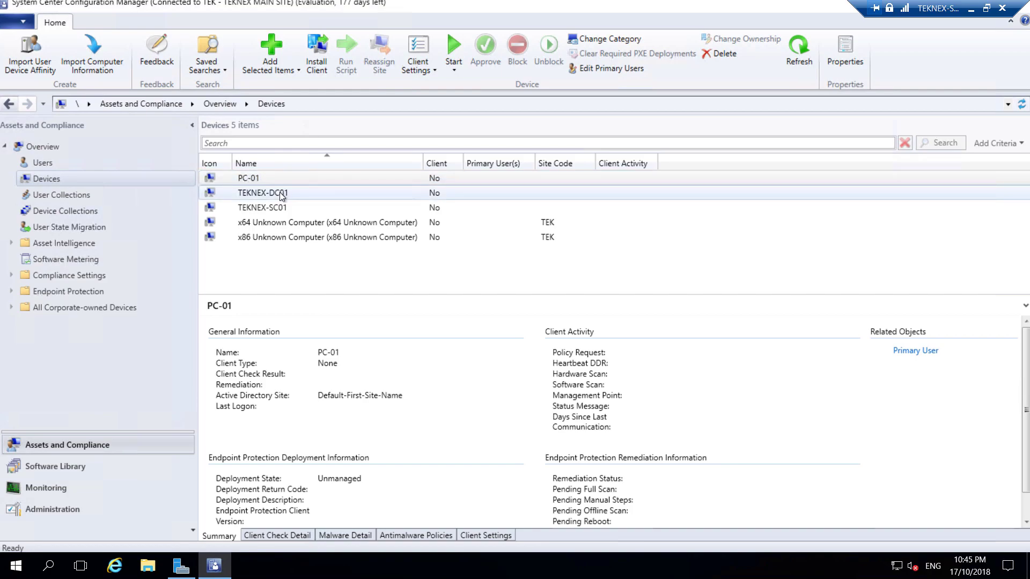
click(47, 169)
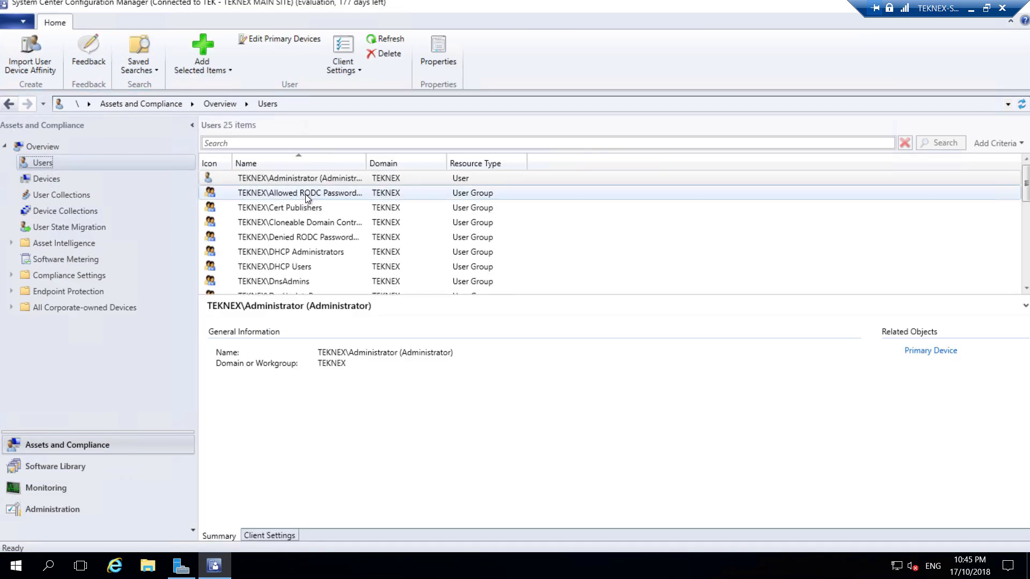
scroll(309, 220, down, 6)
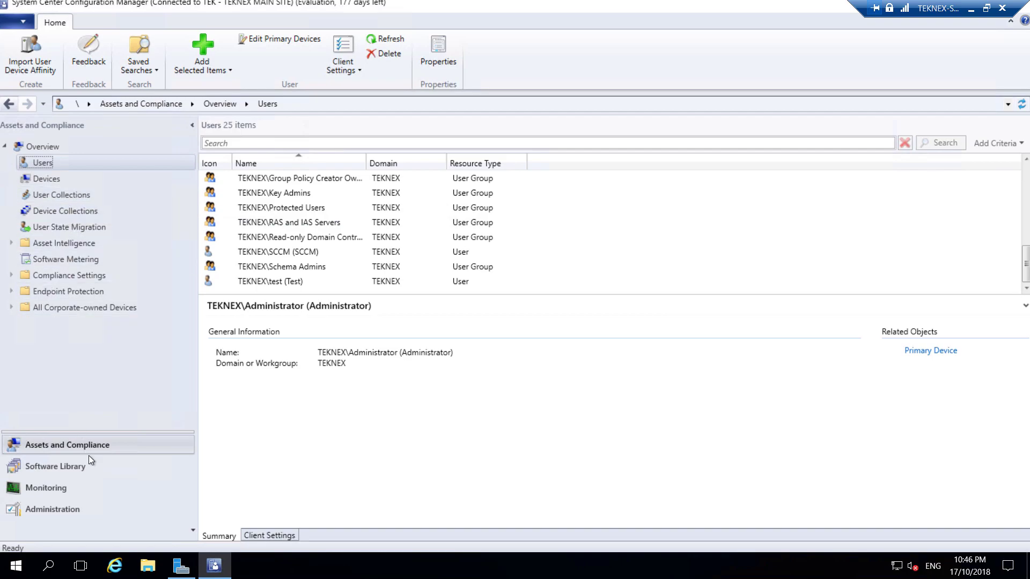
Start a new boundary under Hierarchy Configuration with the description TekNex Boundary and the type Active Directory site.
click(63, 508)
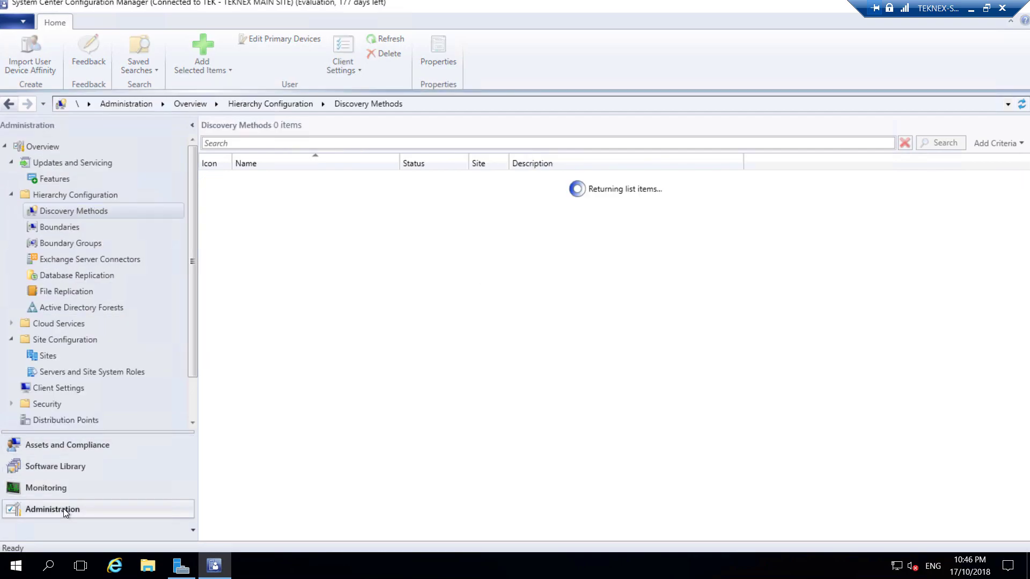
click(78, 229)
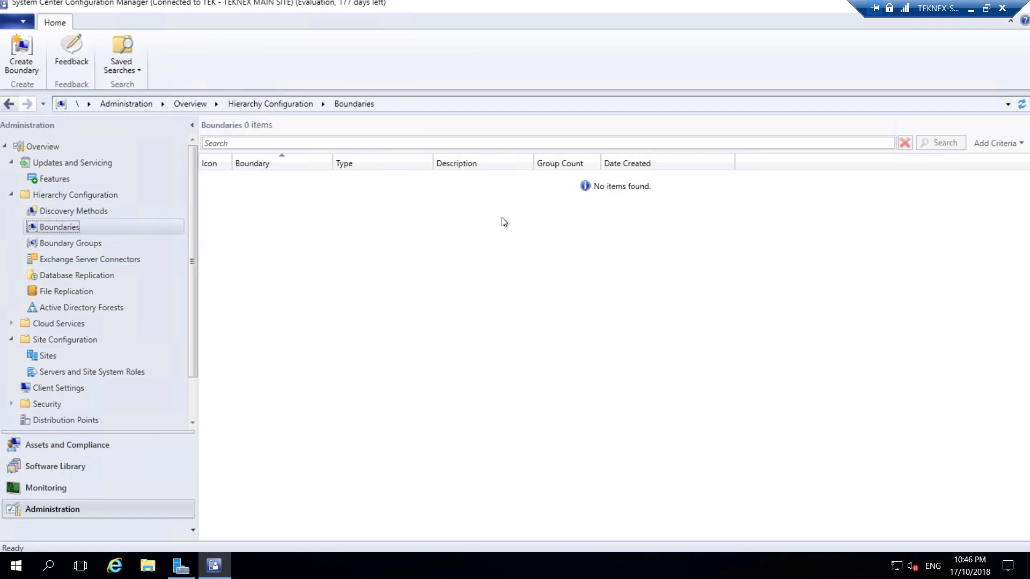
right_click(411, 211)
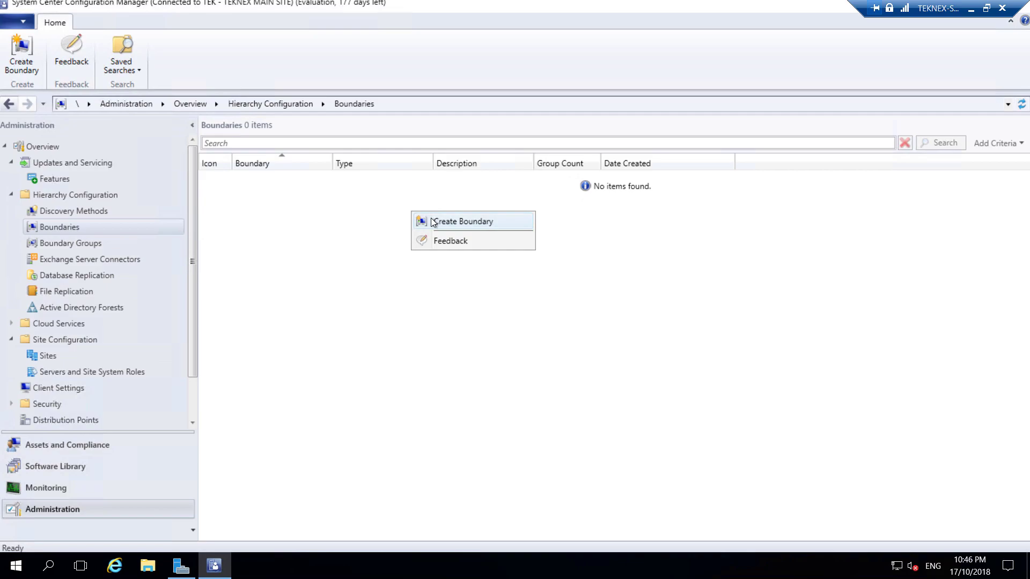
click(434, 222)
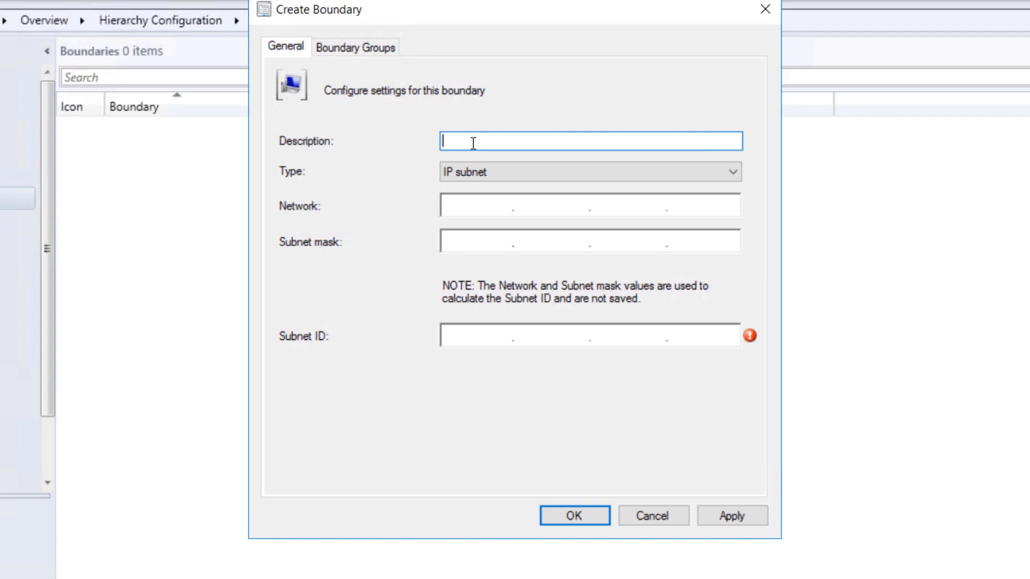
click(491, 170)
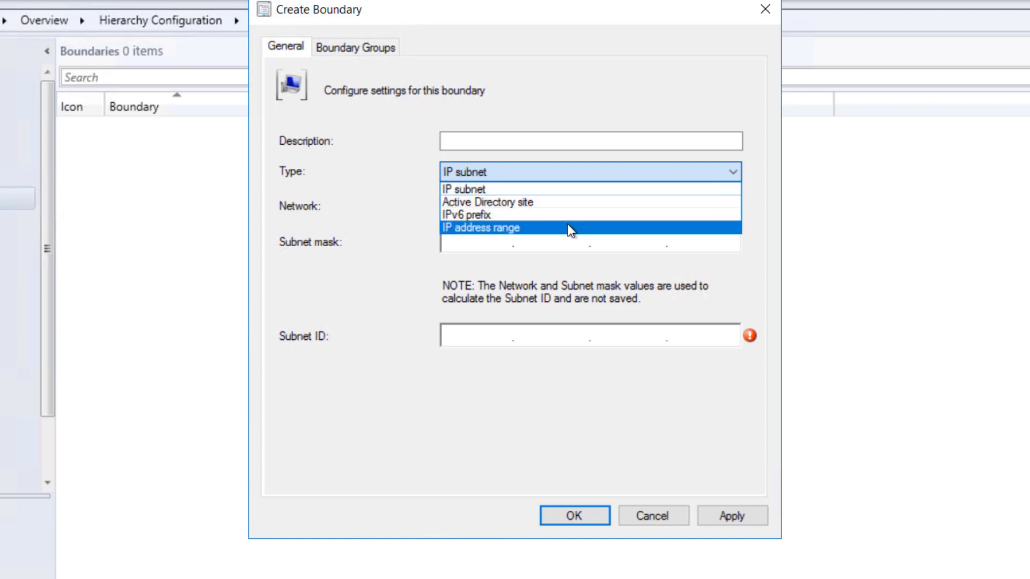
click(504, 143)
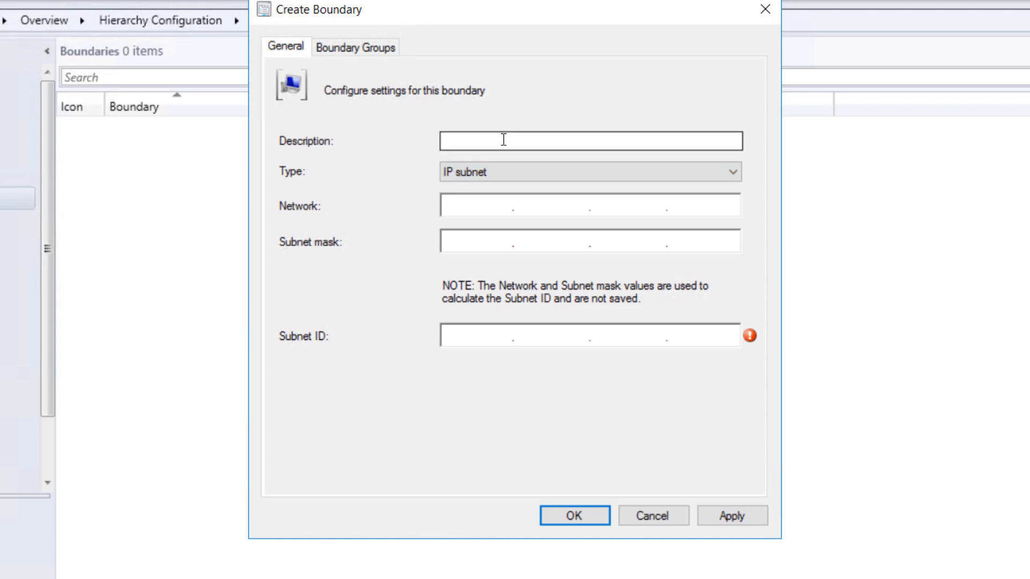
text(TekNex Boundary)
click(531, 170)
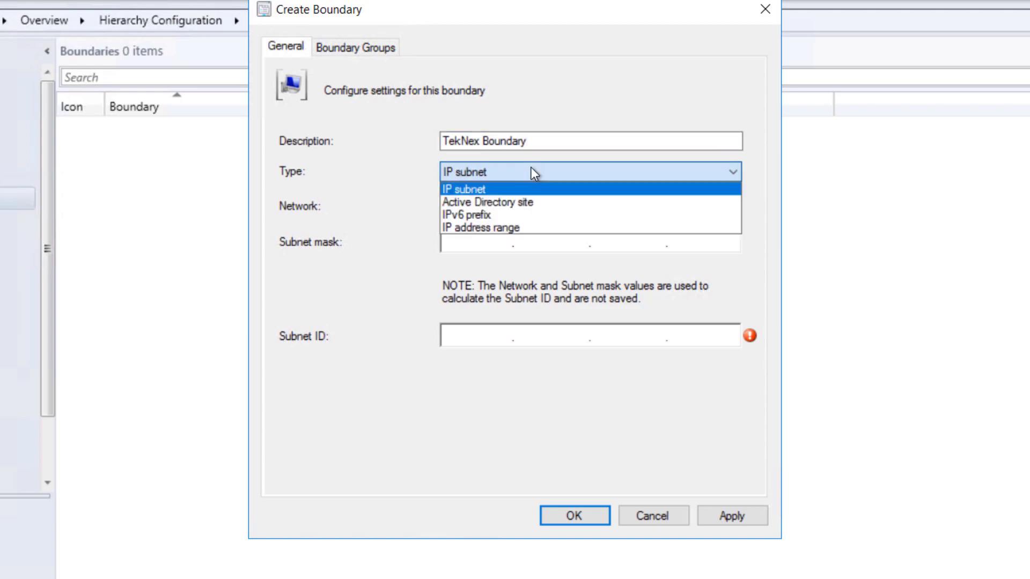
click(540, 202)
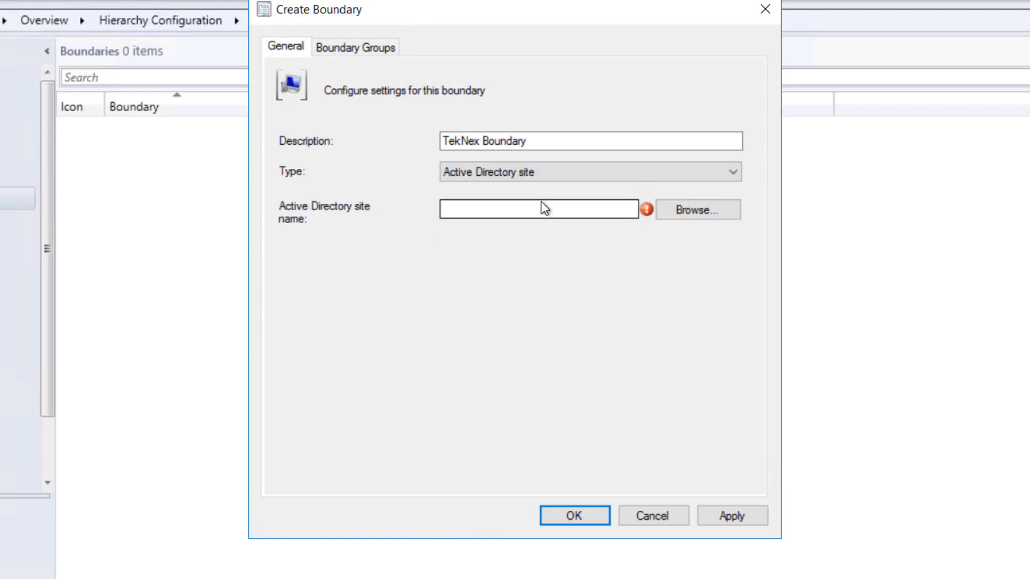
Browse the Active Directory sites available for the boundary and widen the list to read the full site name.
click(690, 210)
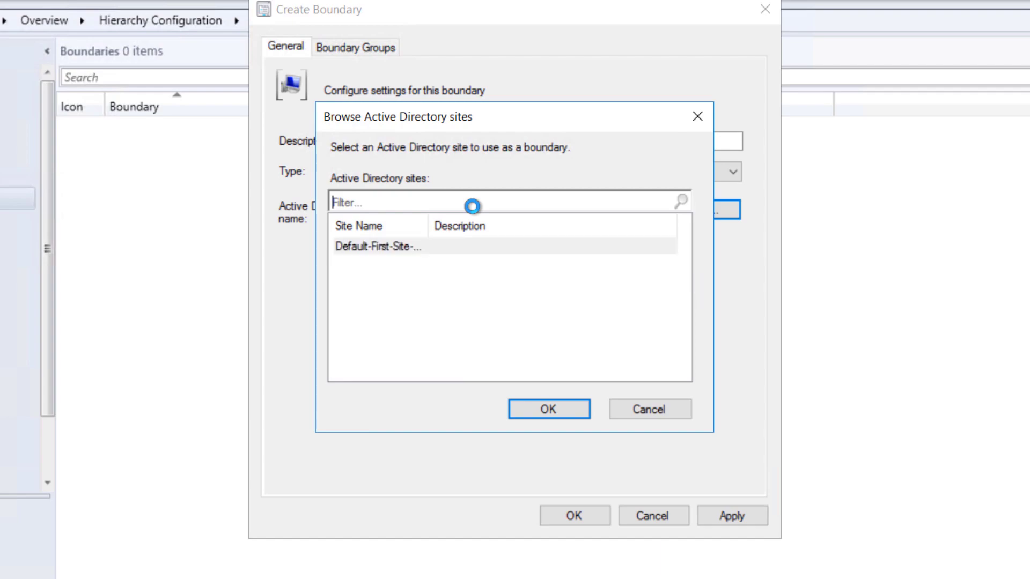
drag(432, 229, 498, 232)
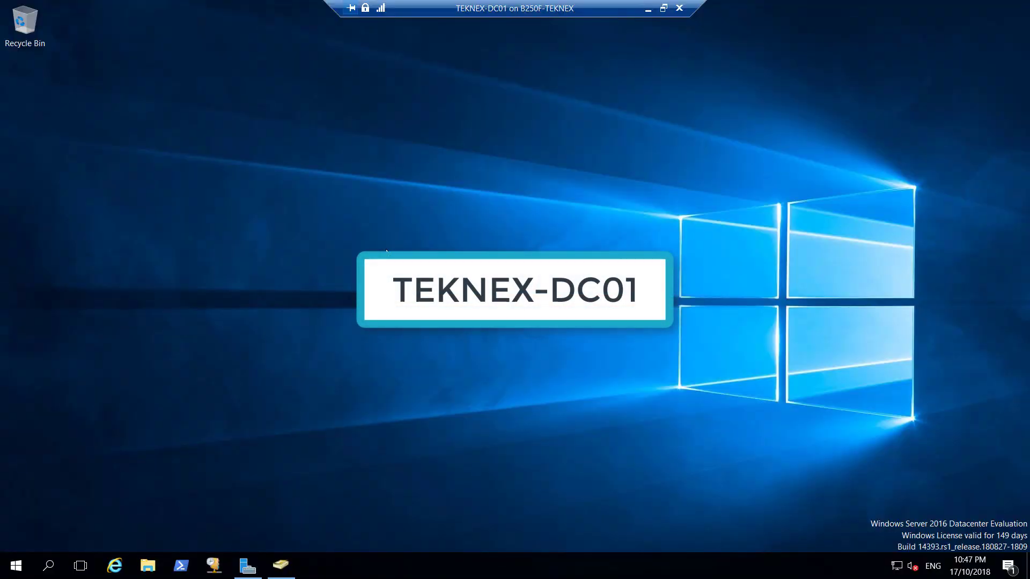
From Server Manager on TEKNEX-DC01, open Active Directory Sites and Services, select Default-First-Site-Name under Sites and widen the tree pane.
click(250, 567)
click(932, 48)
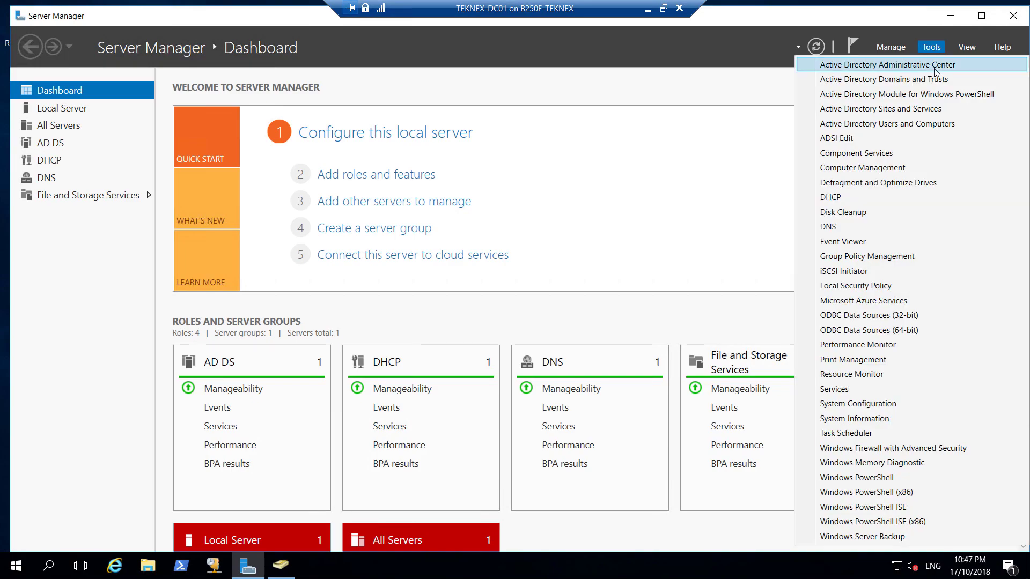
click(933, 113)
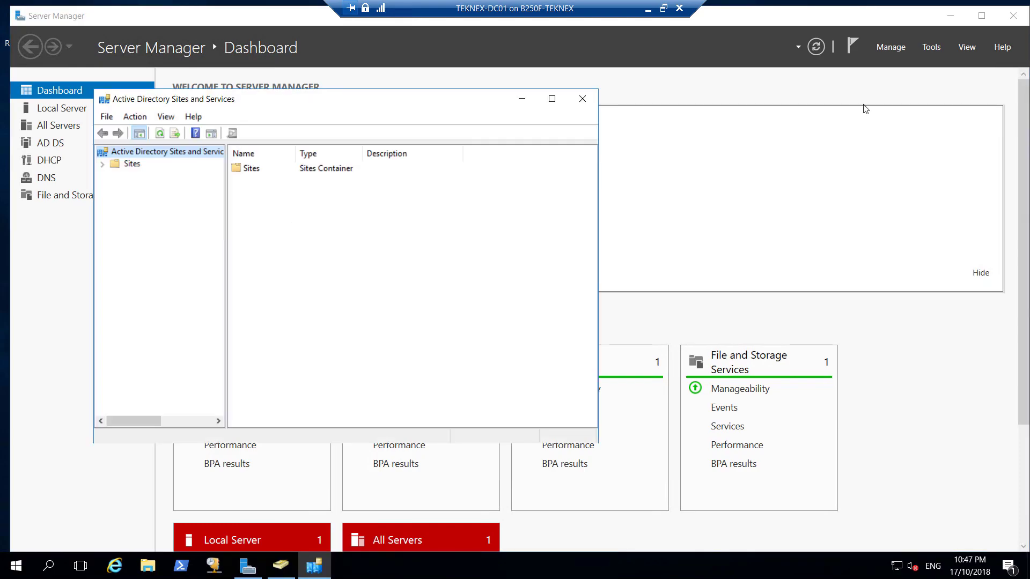
click(102, 168)
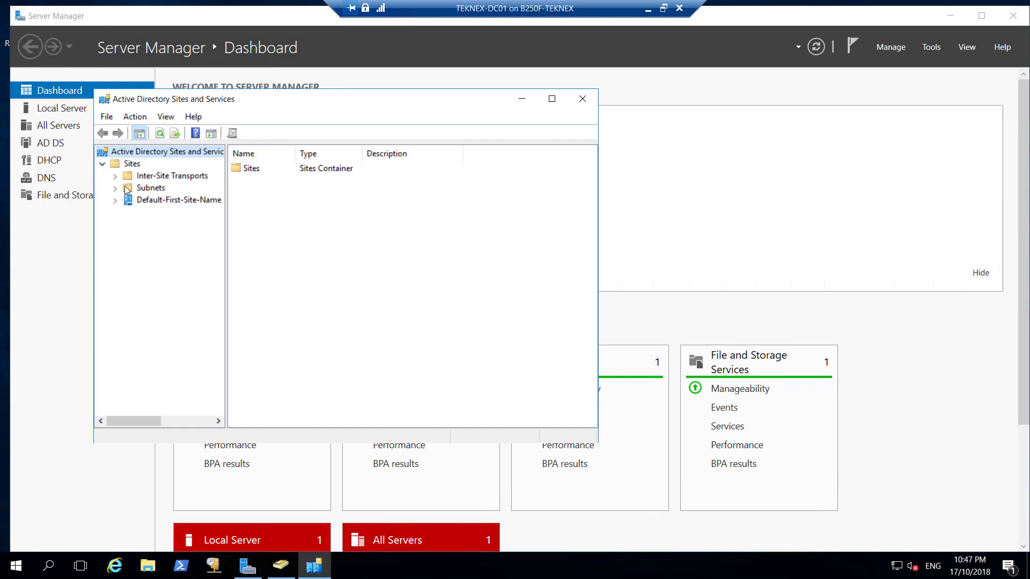
click(161, 201)
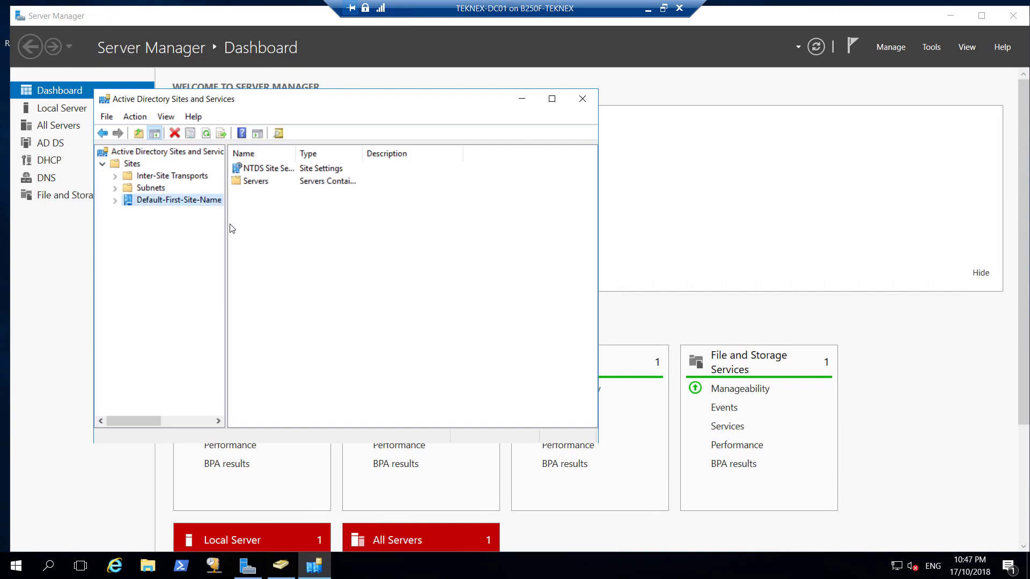
drag(346, 227, 349, 228)
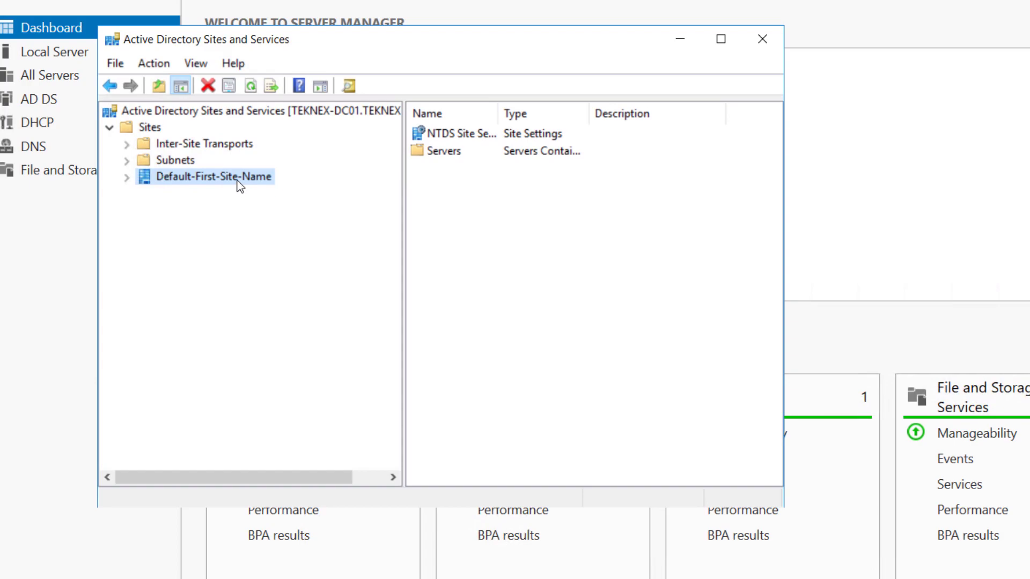
Rename the default Active Directory site to Teknex-Main-Site, close Active Directory Sites and Services and return to the Configuration Manager server.
right_click(172, 179)
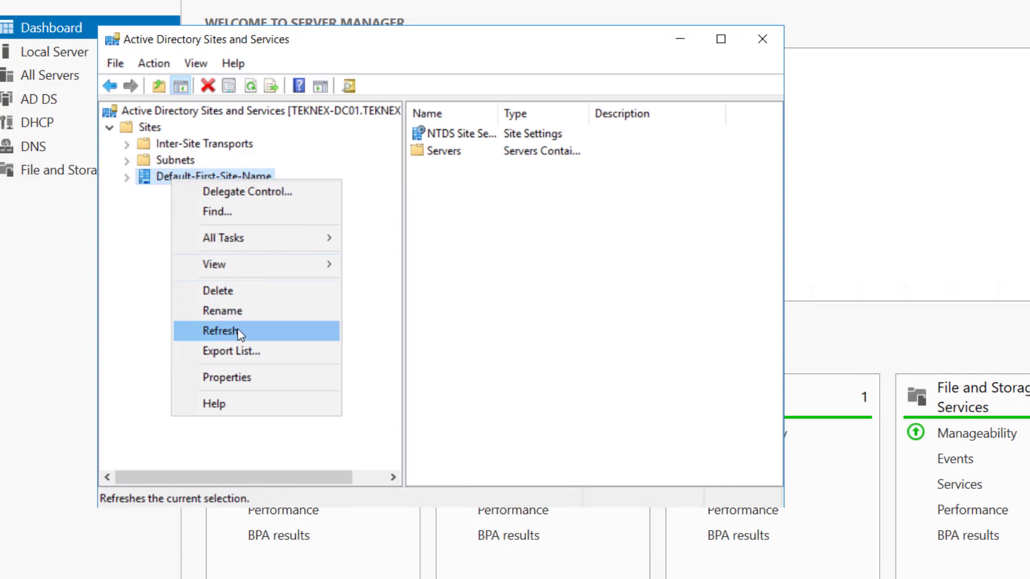
click(252, 311)
text(Teknex-)
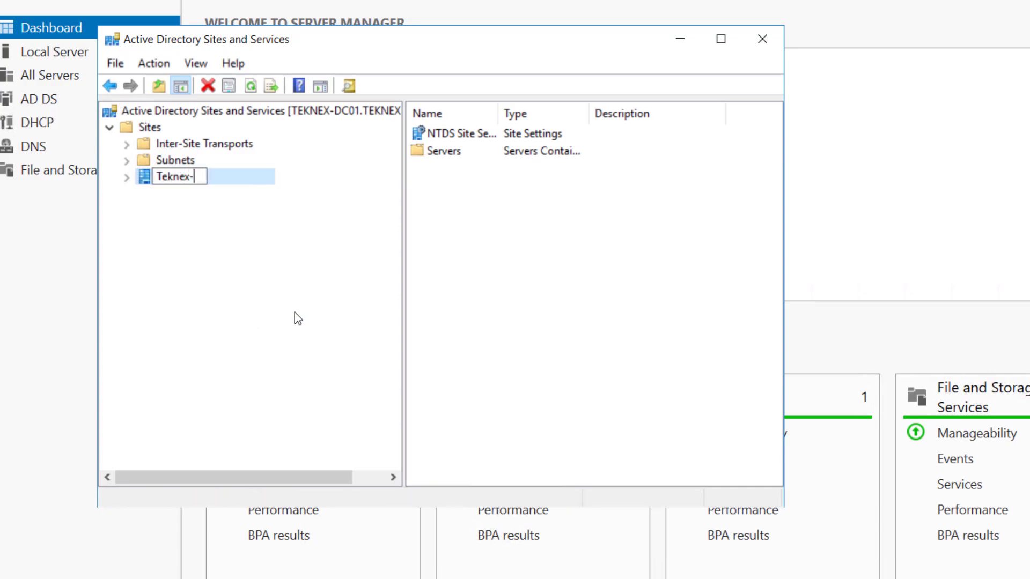
text(Main-Si)
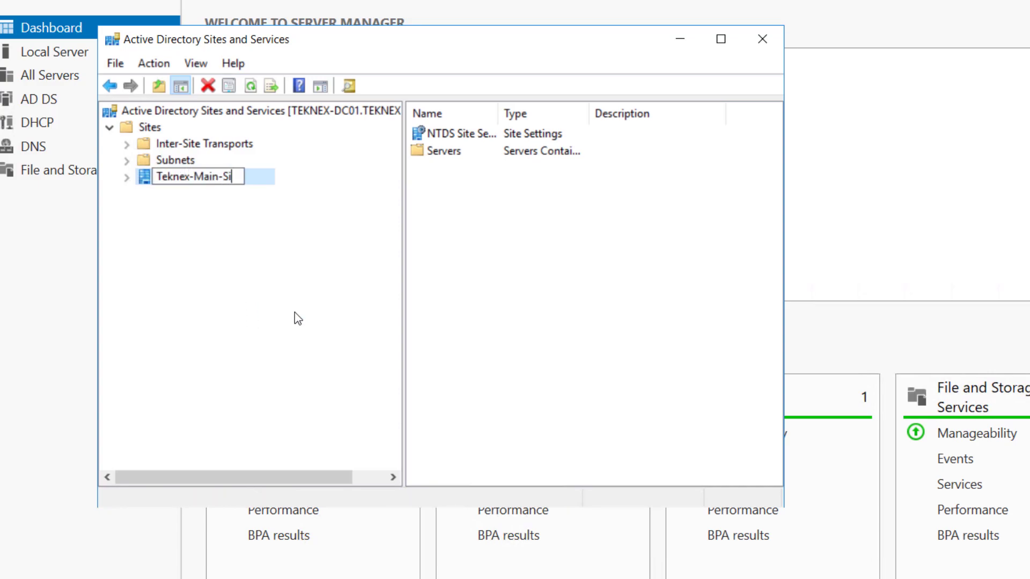
text(te)
key(Return)
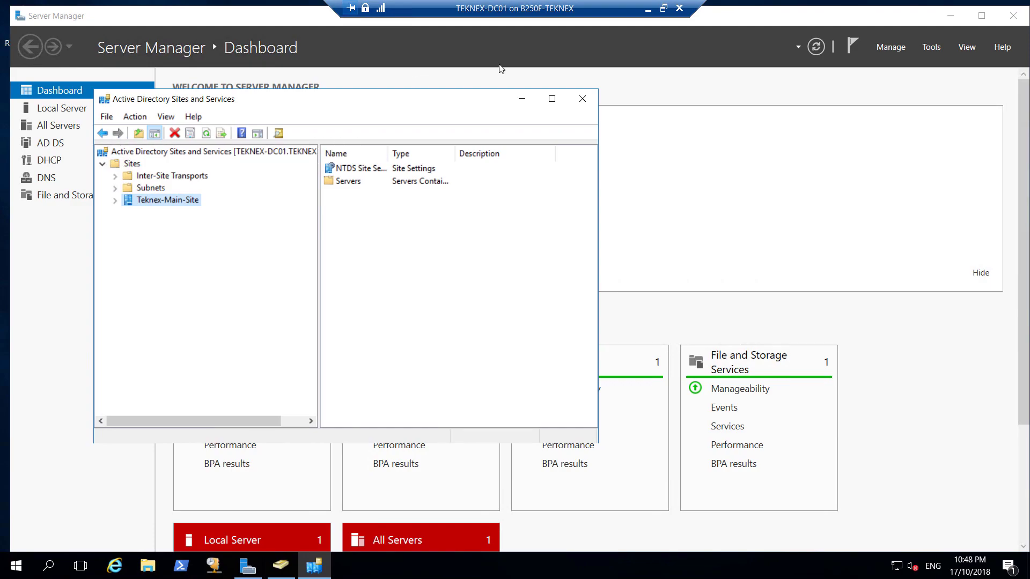
click(581, 98)
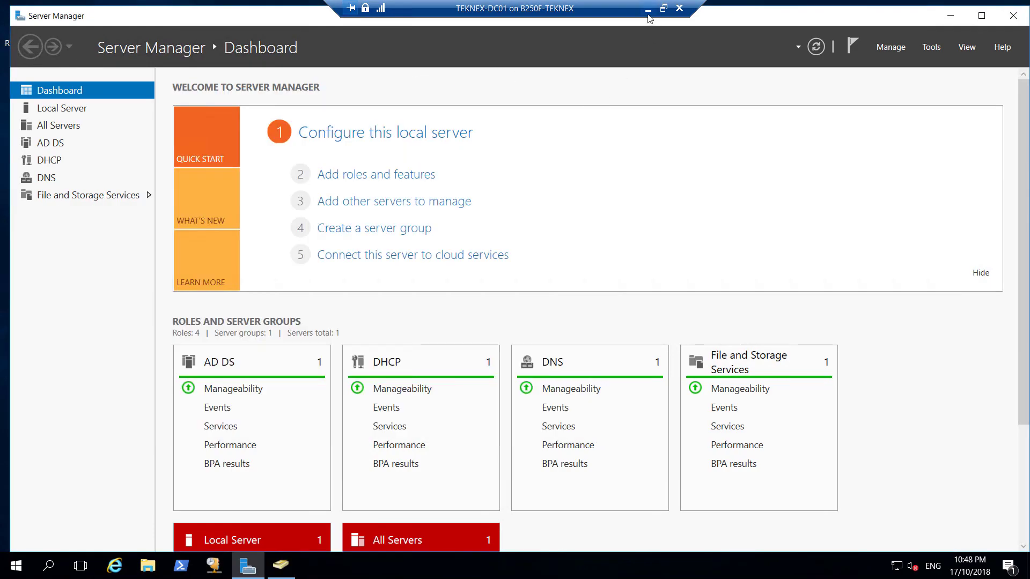
click(647, 14)
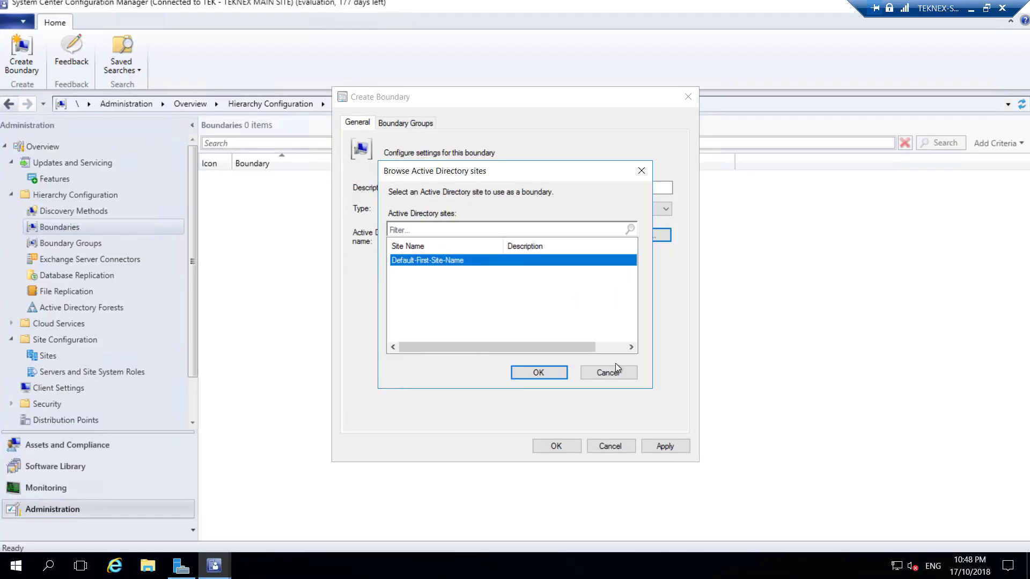
Reload the list of Active Directory sites, choose Teknex-Main-Site for the TekNex Boundary, and create the boundary.
click(617, 375)
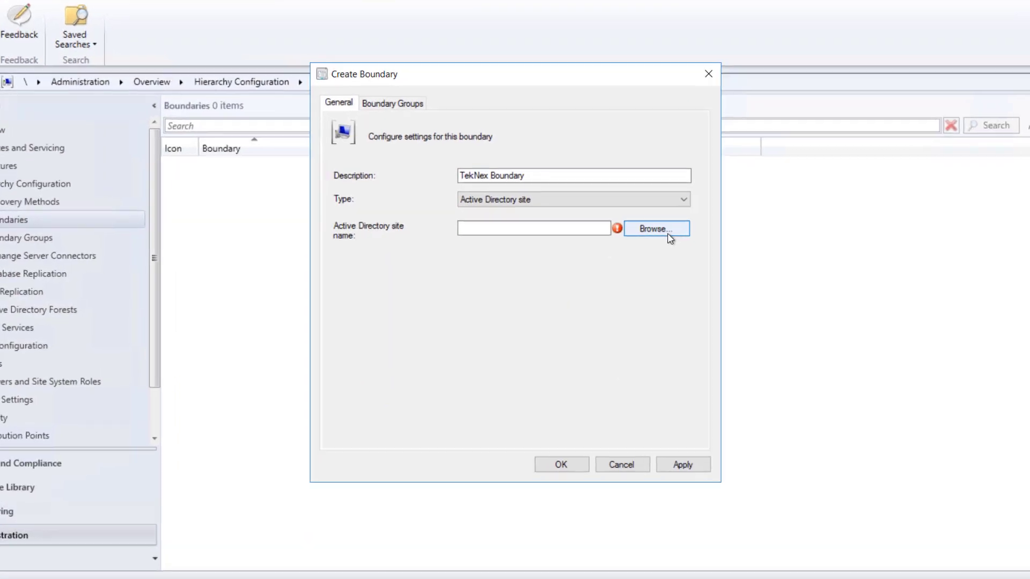
click(650, 236)
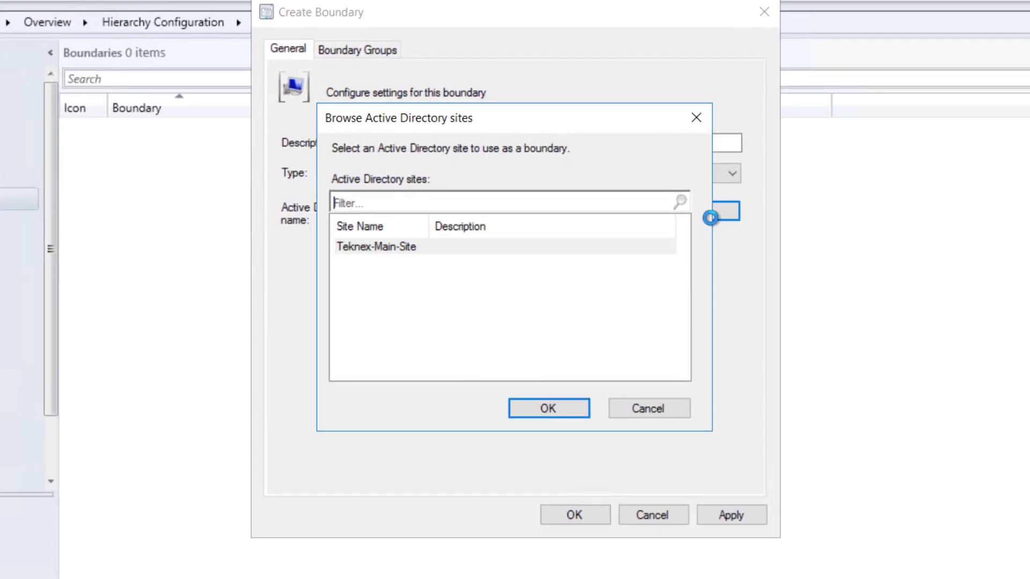
click(477, 248)
click(559, 410)
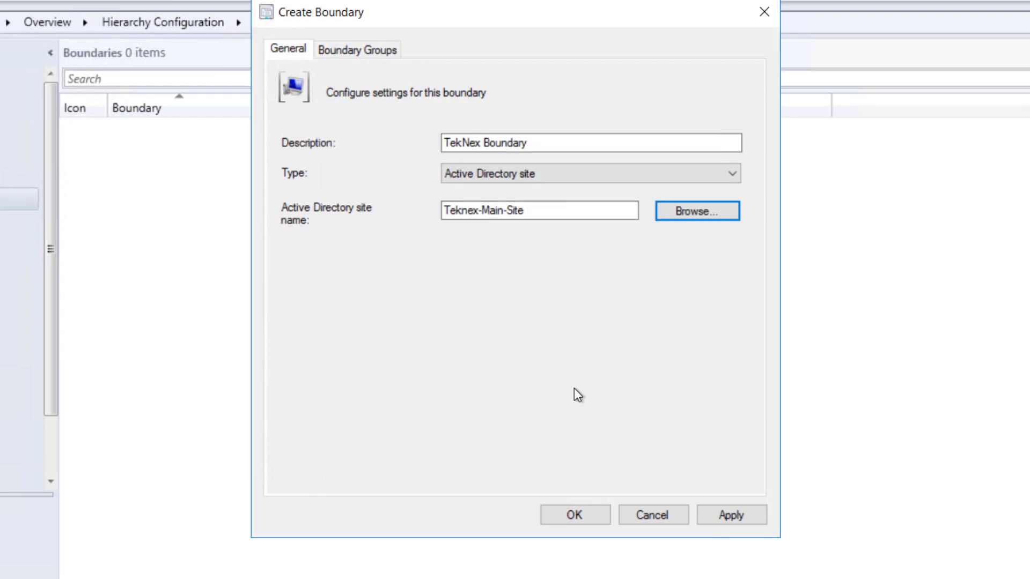
click(739, 517)
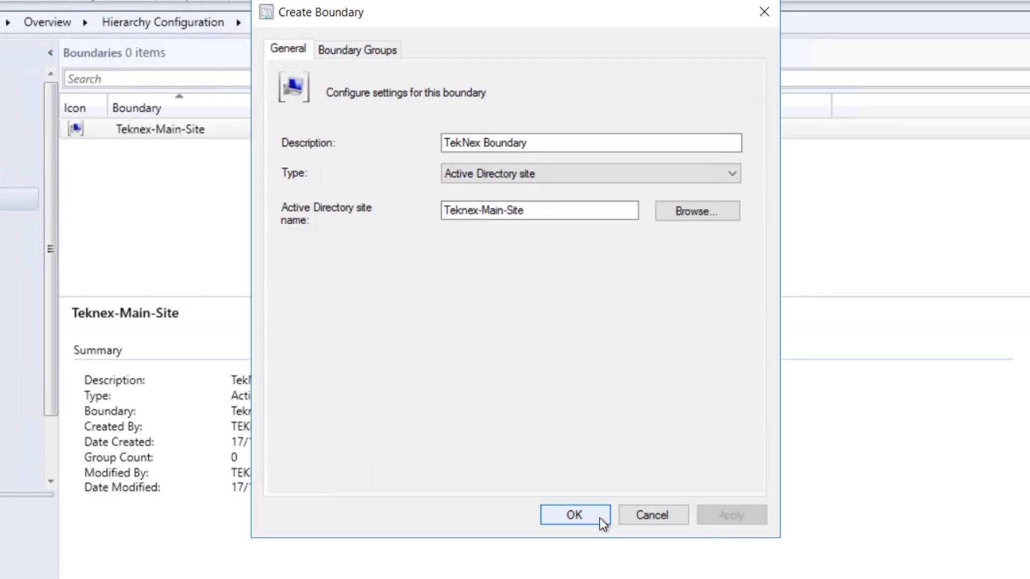
click(598, 517)
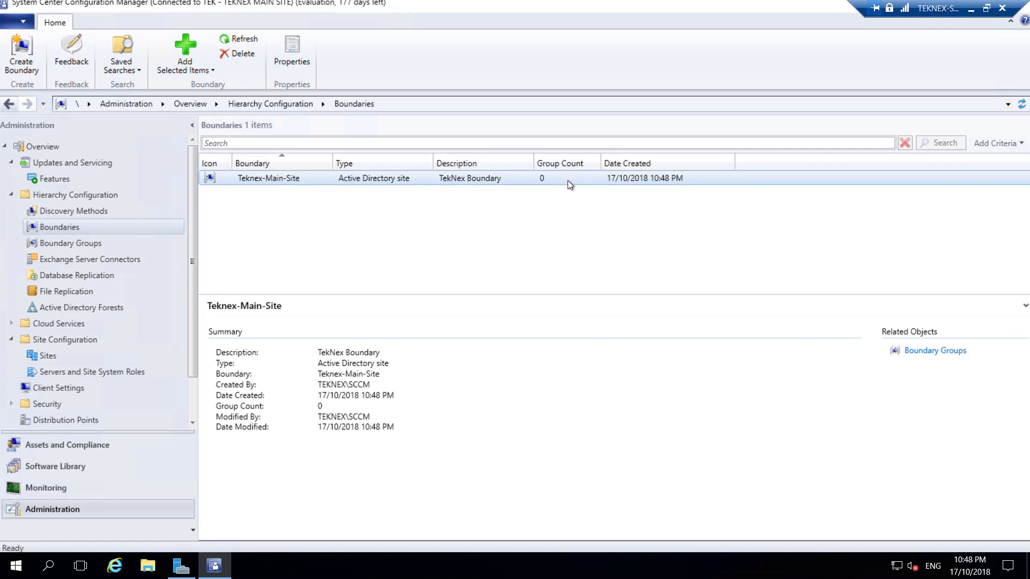
Start a new boundary group named Teknex Boundary Group under Hierarchy Configuration.
click(75, 243)
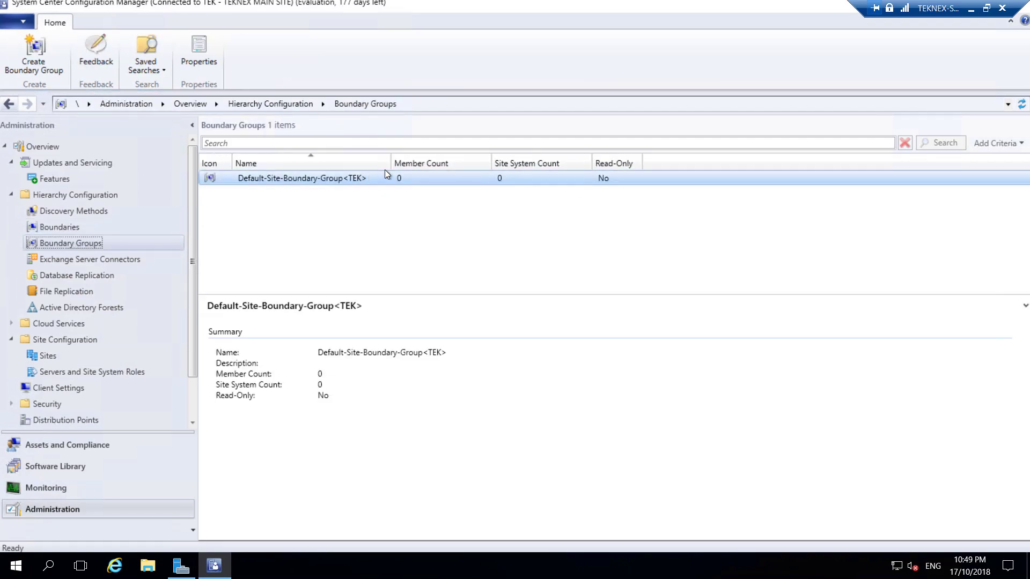
click(436, 162)
drag(436, 162, 437, 162)
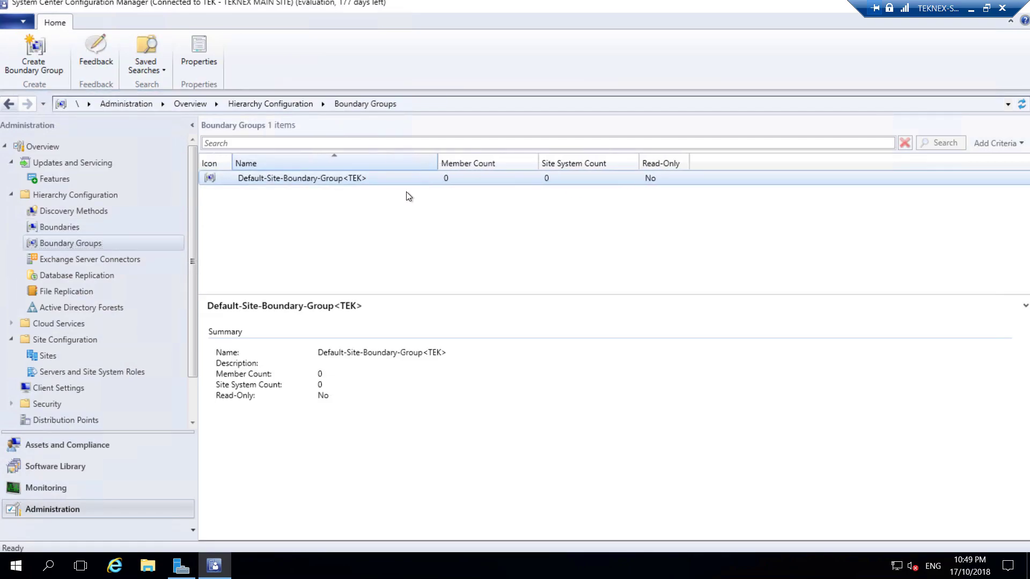
right_click(378, 234)
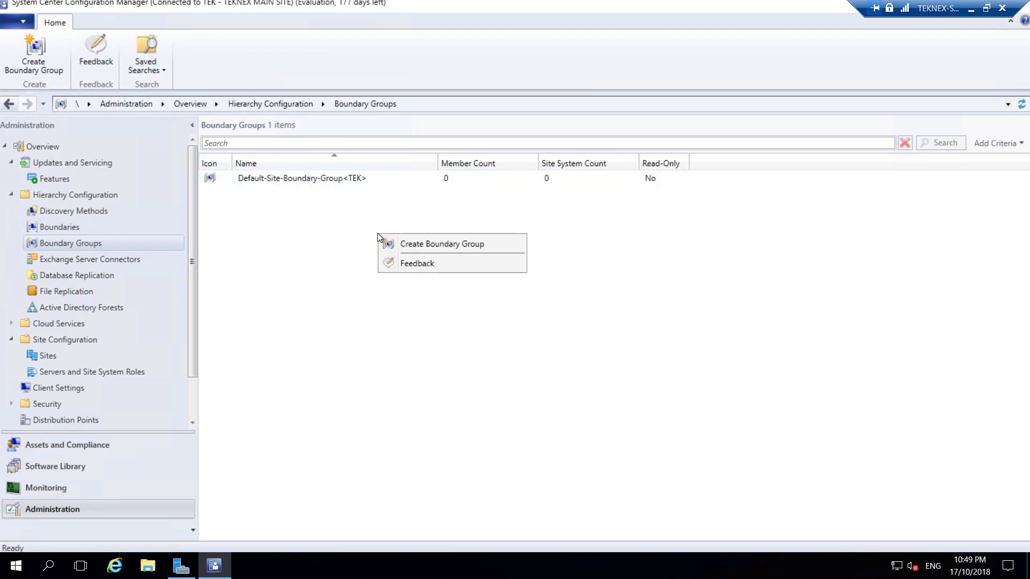
click(423, 245)
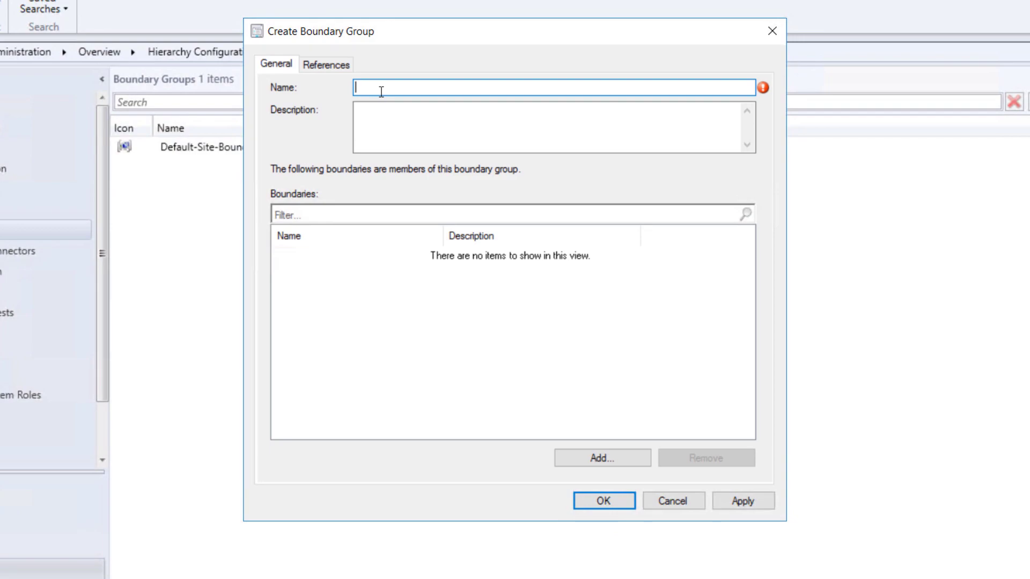
text(Teknex Boundary Group)
Add the Teknex-Main-Site boundary to the new boundary group and create the group.
click(604, 453)
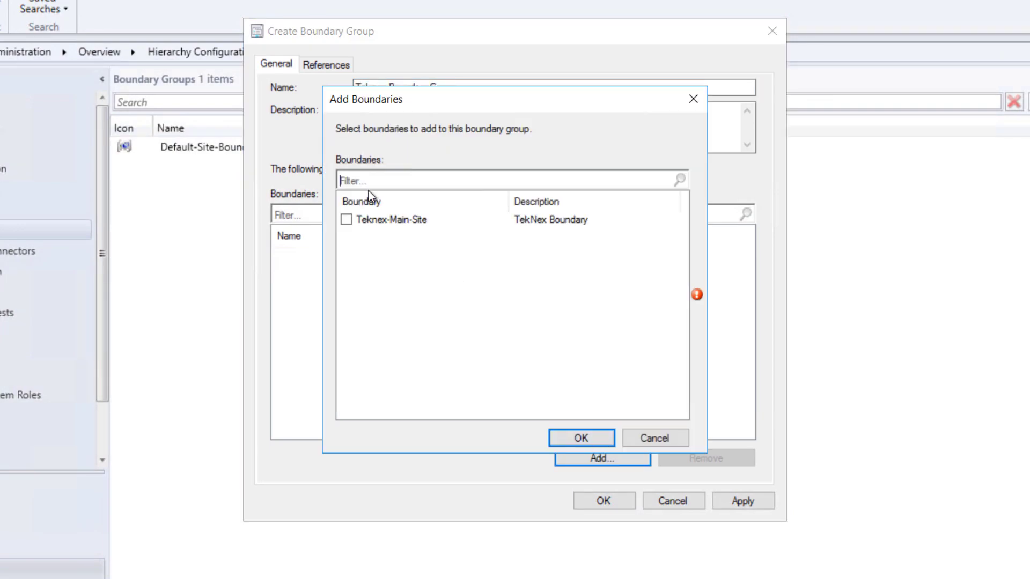
click(346, 220)
click(590, 437)
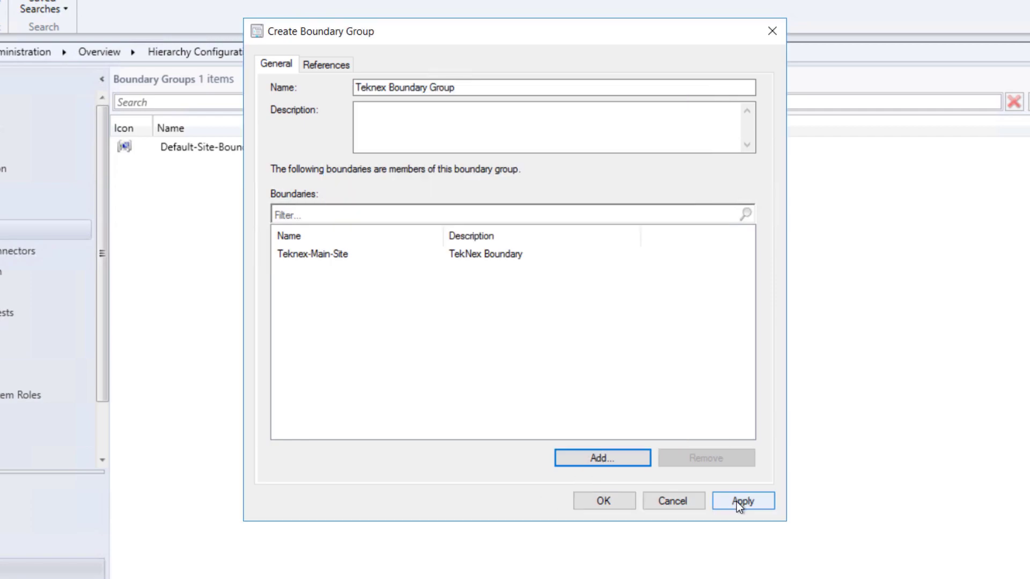
click(737, 502)
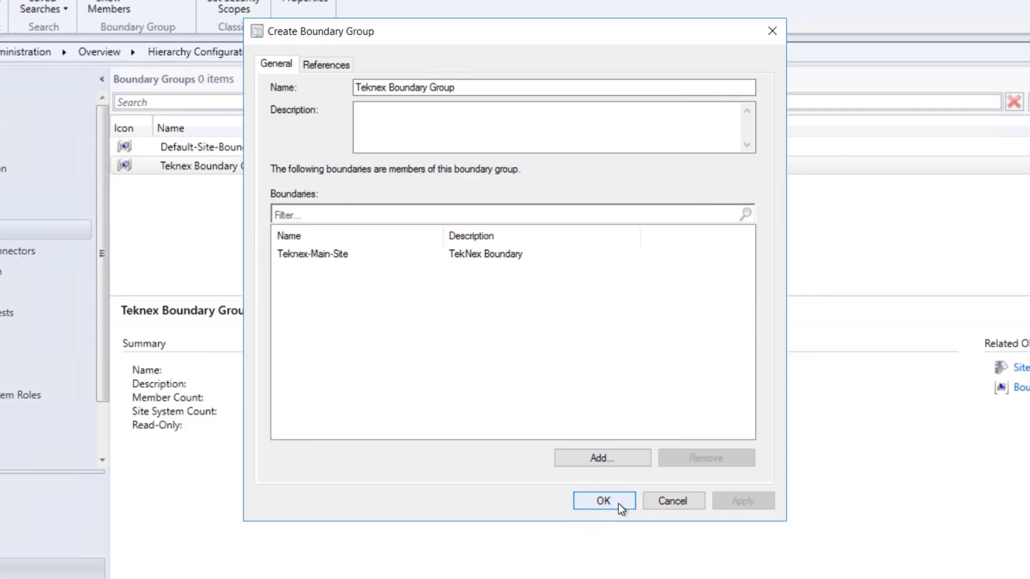
click(619, 503)
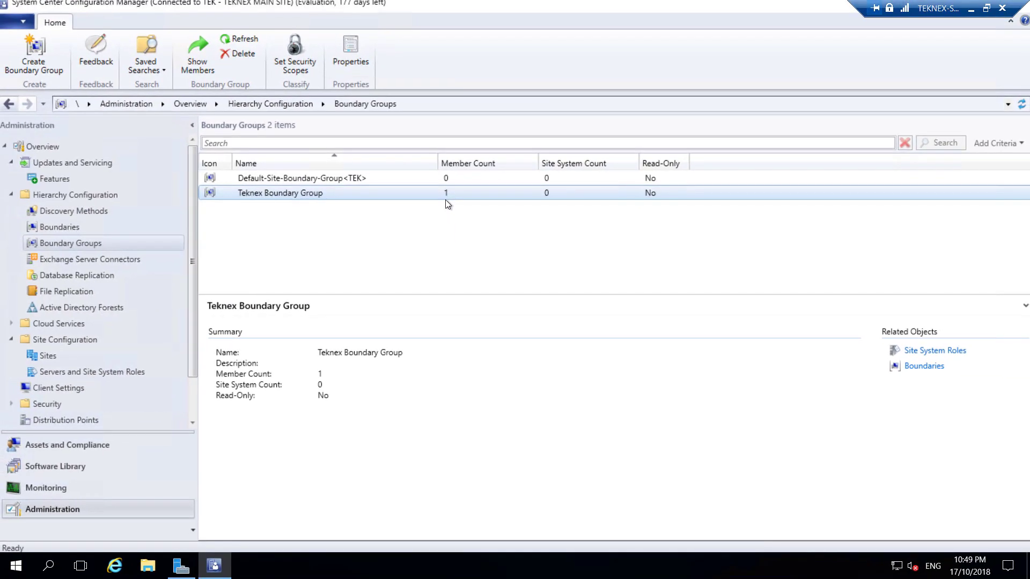
Examine the Teknex-Main-Site boundary's group count, the boundary groups list and the status of the discovery methods.
click(68, 226)
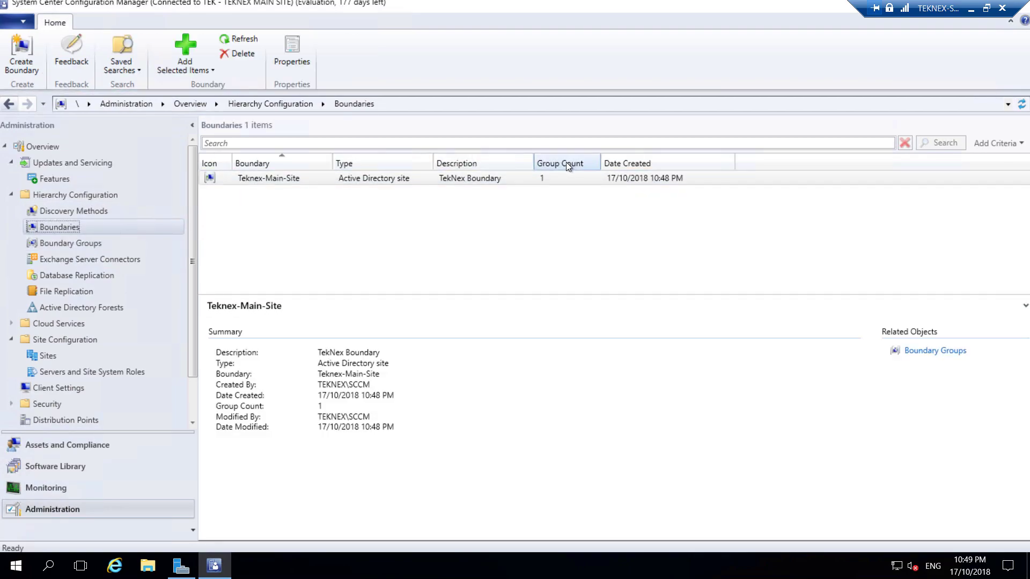
click(553, 176)
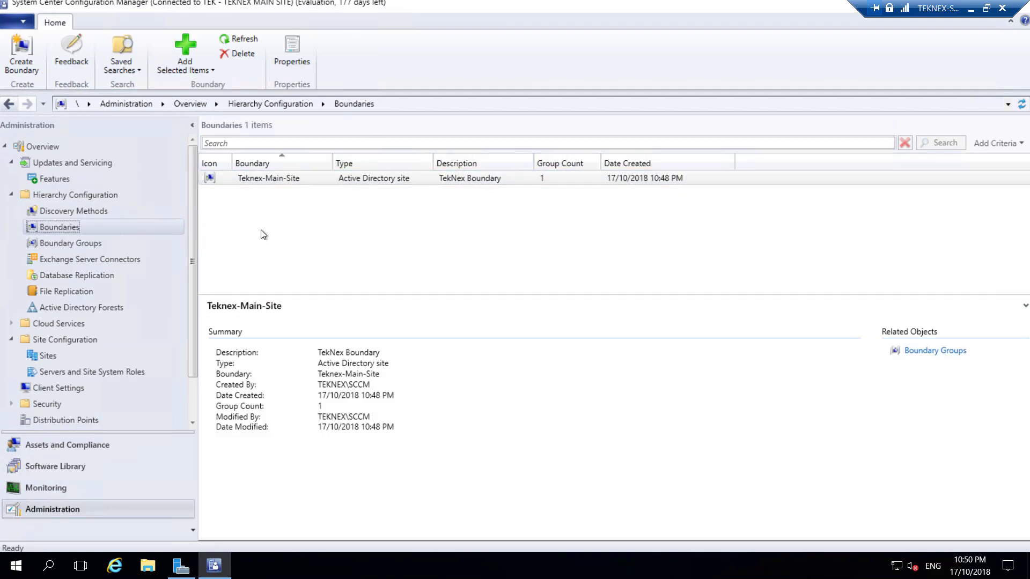
right_click(304, 220)
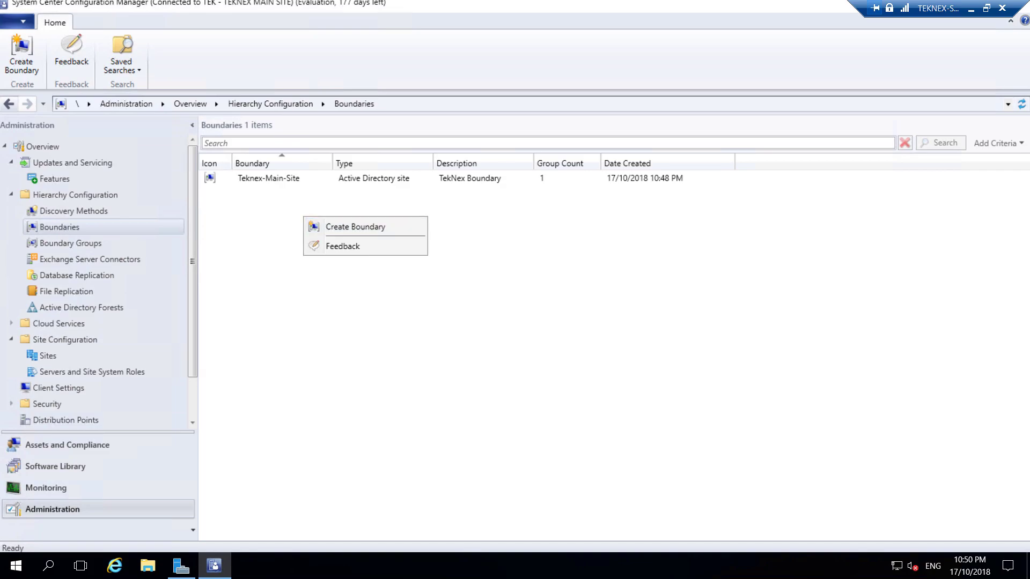
key(Escape)
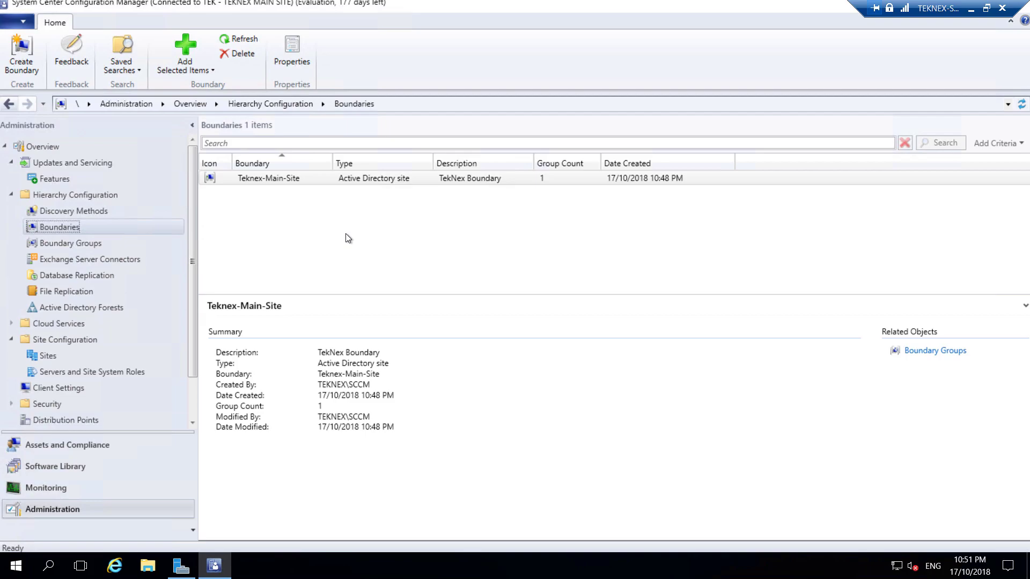
right_click(260, 216)
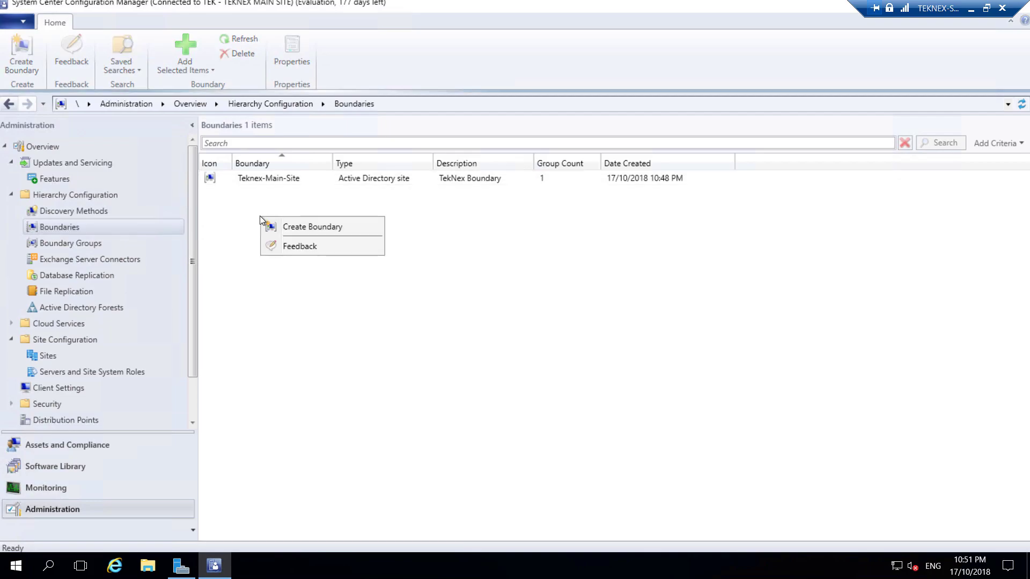
click(90, 246)
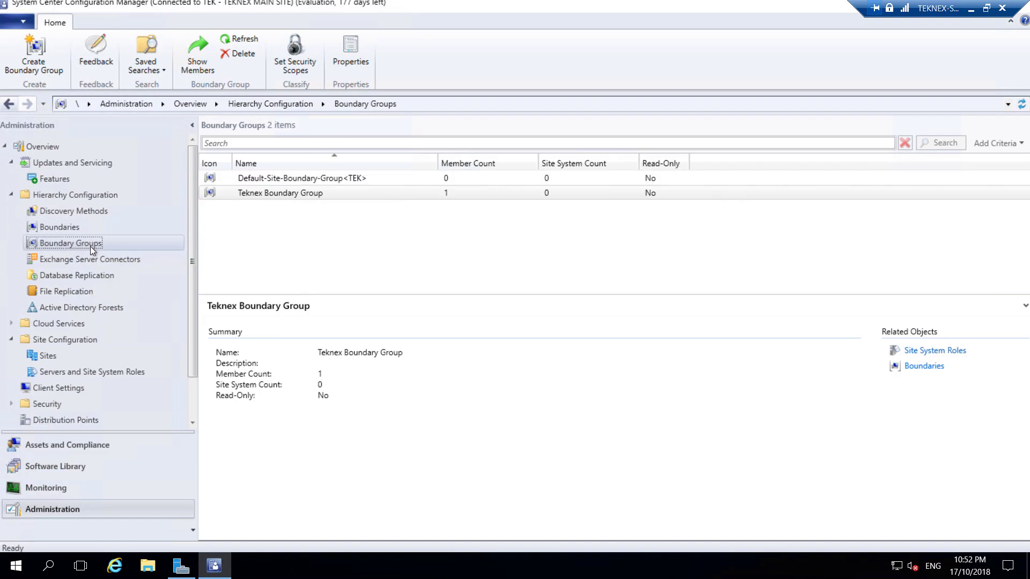
click(74, 211)
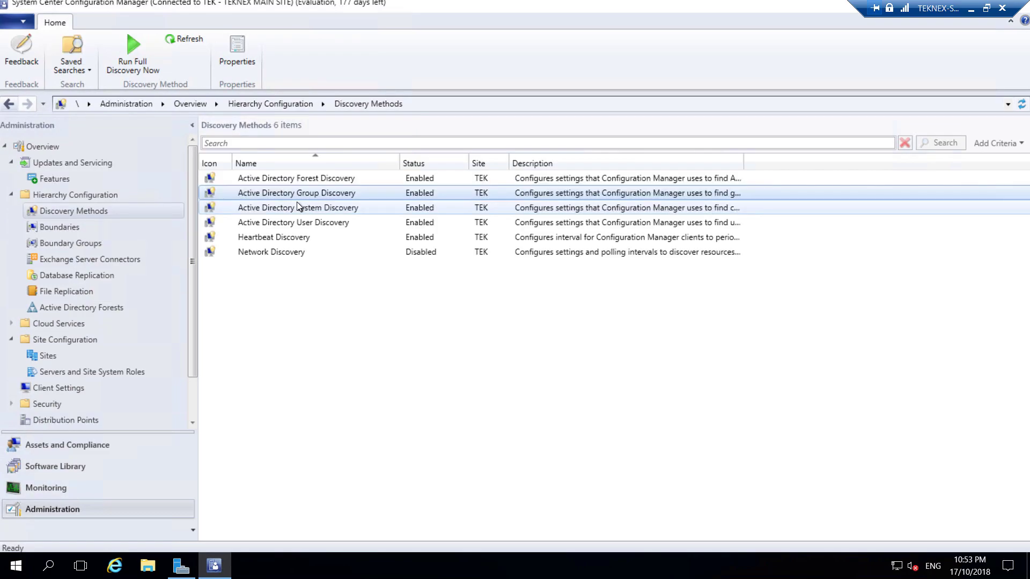